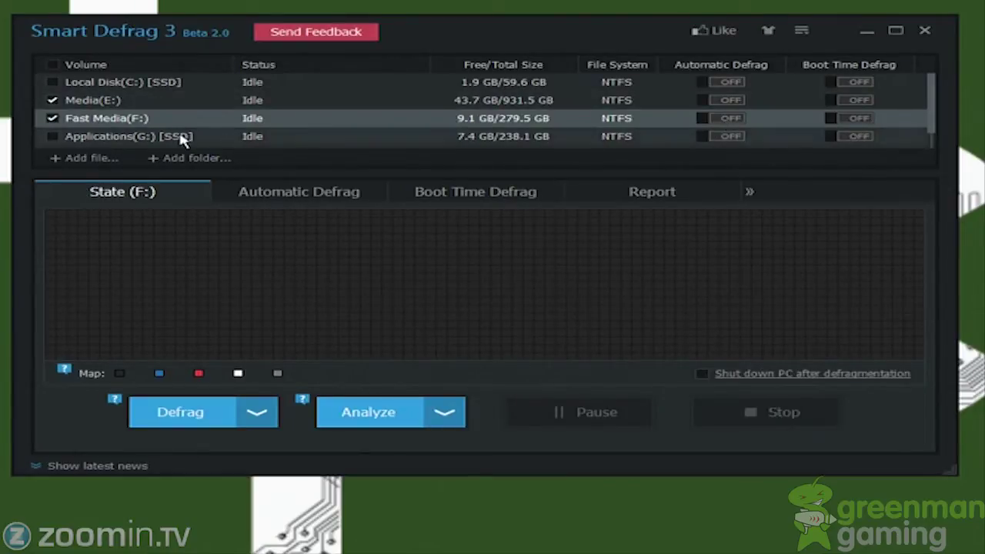
- Switch Automatic Defrag ON for Media (E:) and Fast Media (F:), then view F:'s Automatic Defrag page
click(50, 100)
click(51, 98)
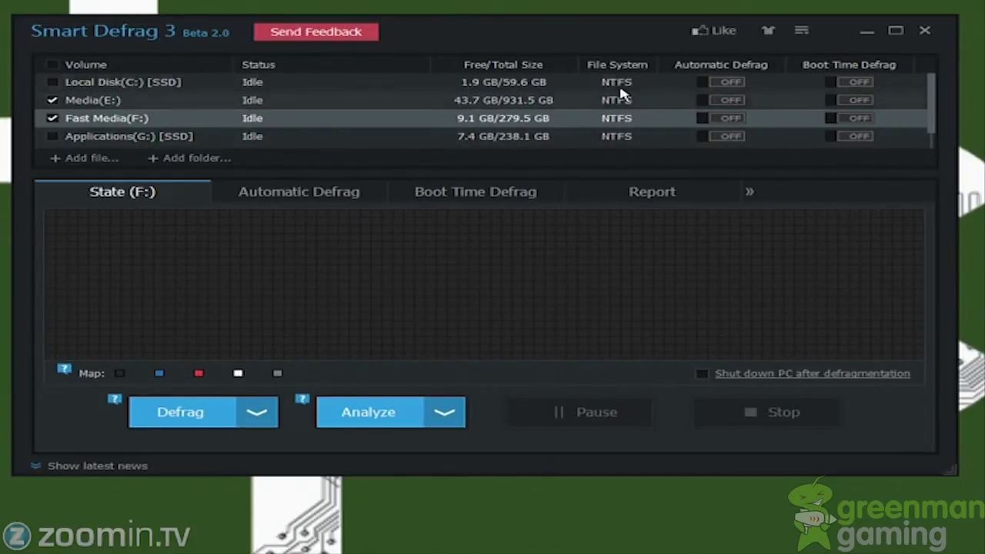
click(724, 101)
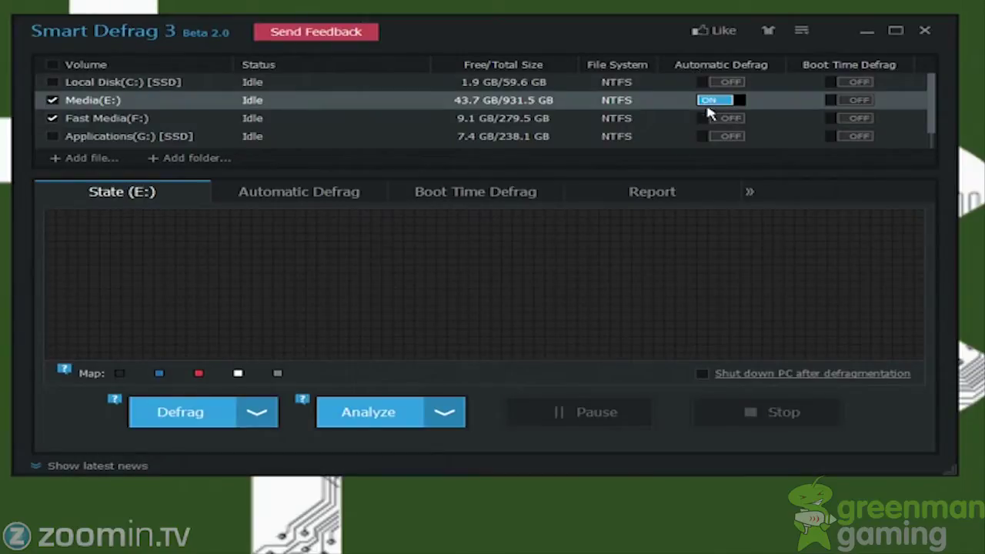
click(724, 120)
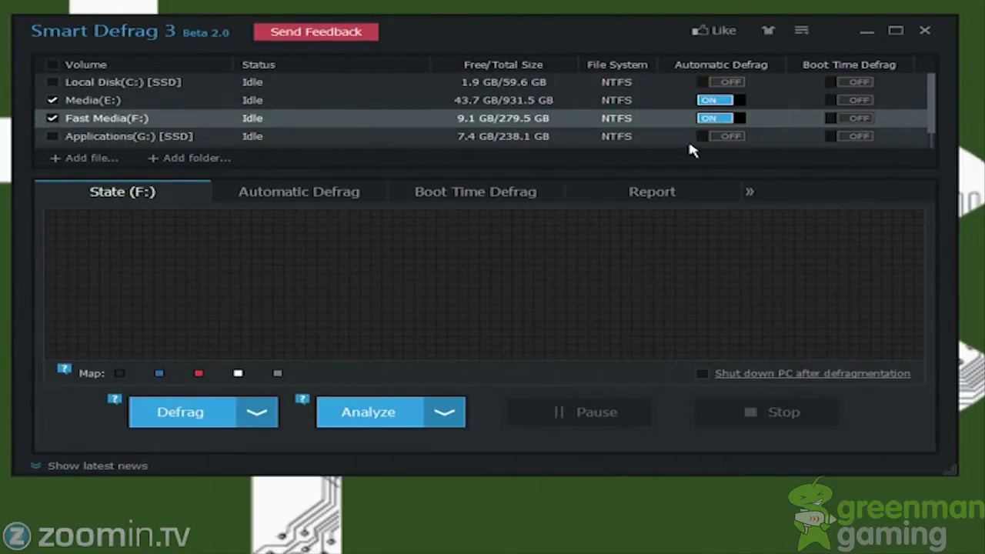
click(360, 202)
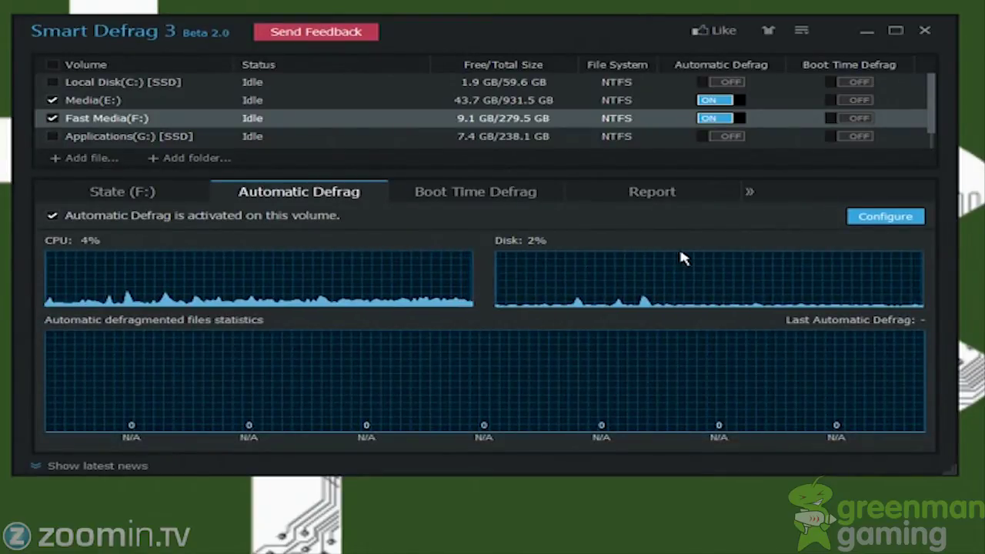
- In Settings, drag the Automatic Defrag resource-usage pause threshold down to 40% and save
click(803, 32)
click(823, 41)
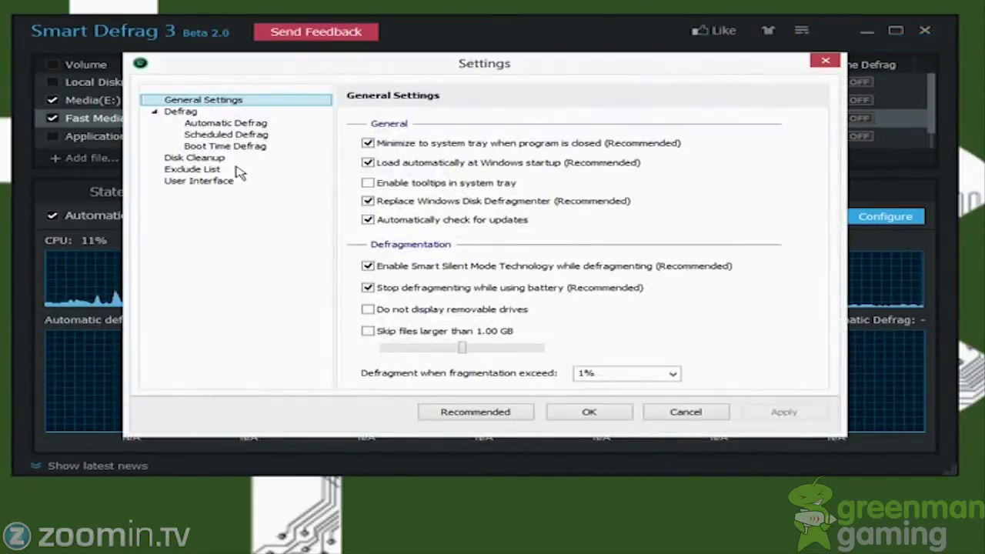
click(262, 124)
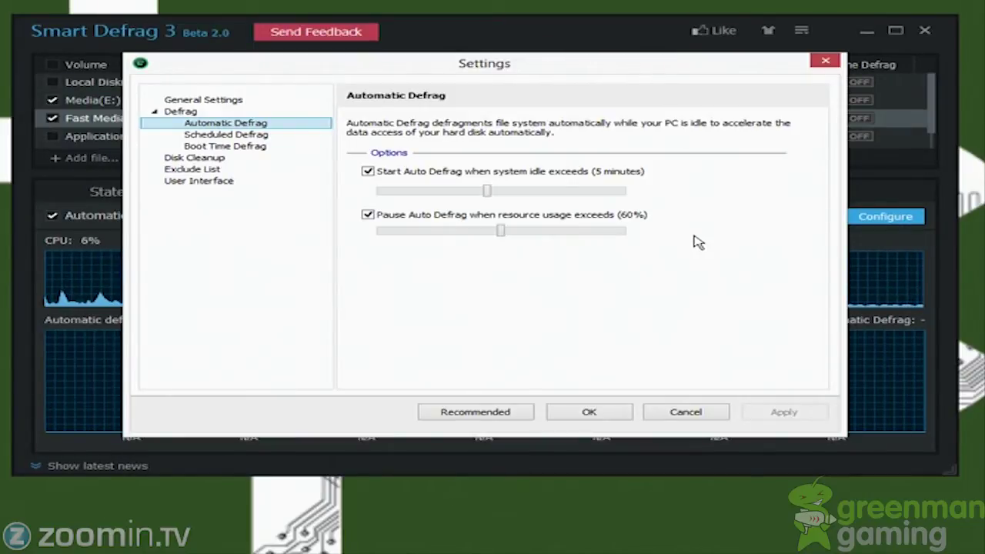
click(489, 233)
drag(489, 232, 442, 232)
click(777, 407)
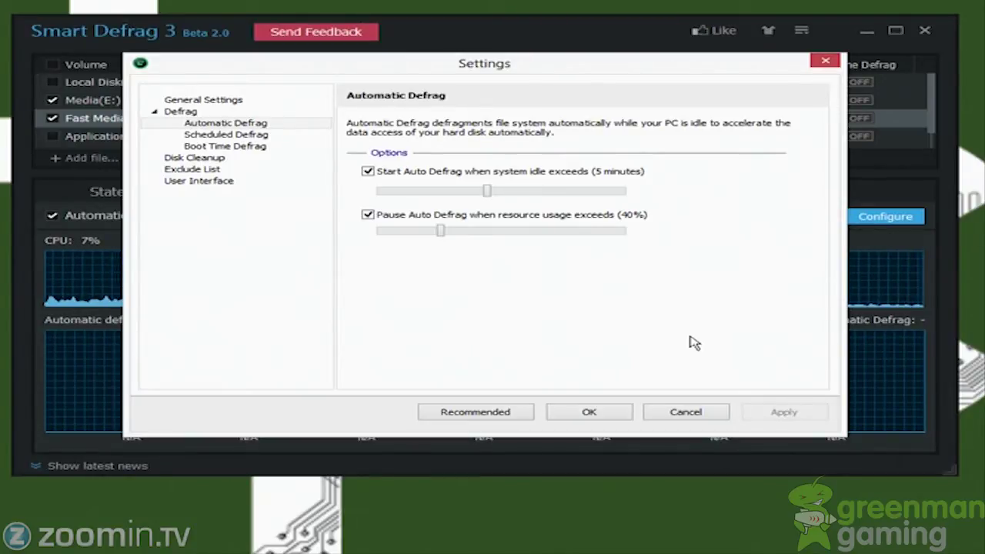
click(608, 413)
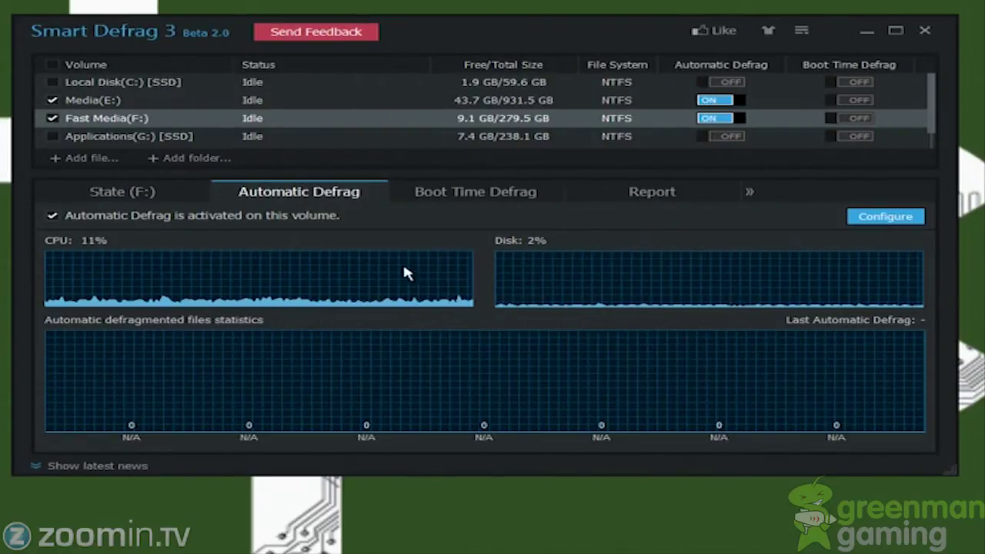
- Compare the Boot Time Defrag pages for Fast Media, Local Disk C: and Media (E:)
click(501, 193)
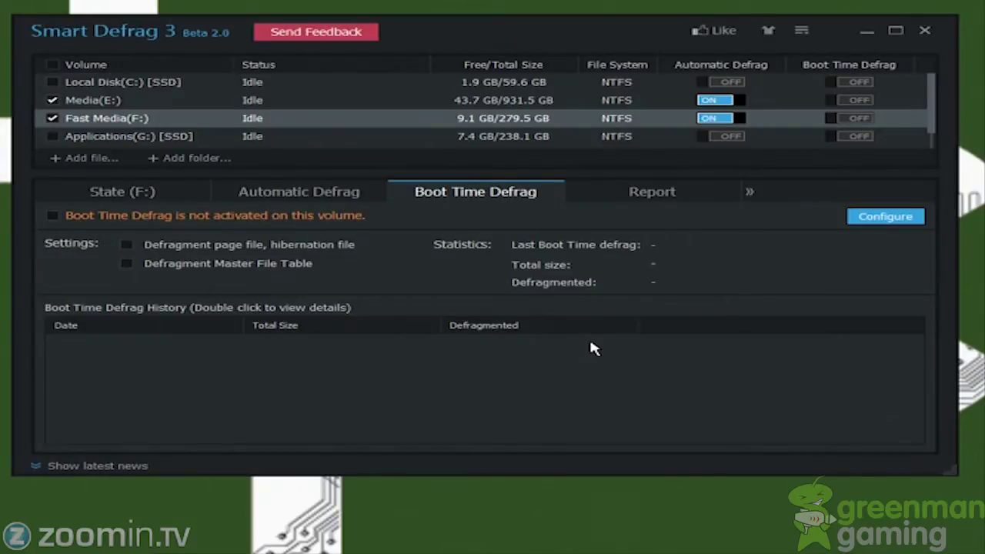
click(162, 85)
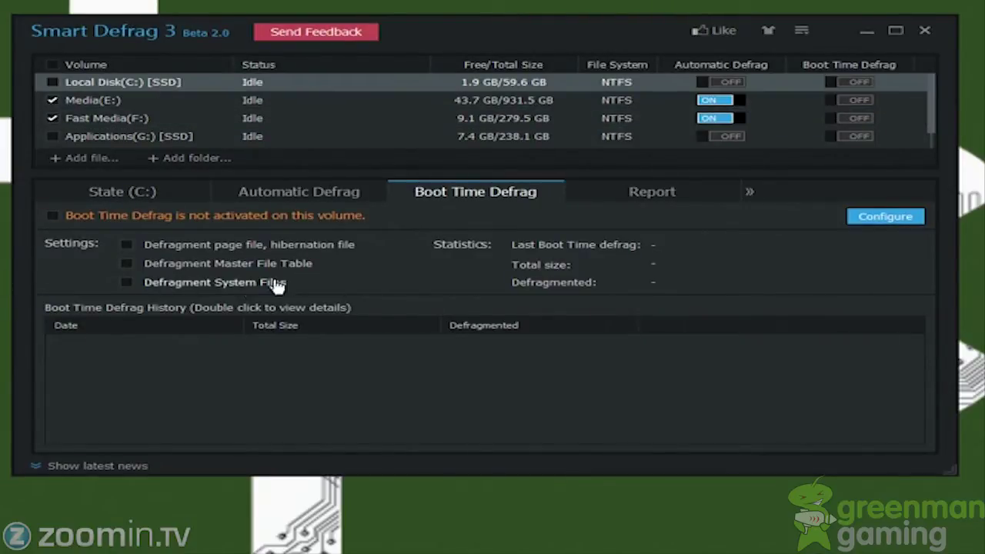
click(232, 107)
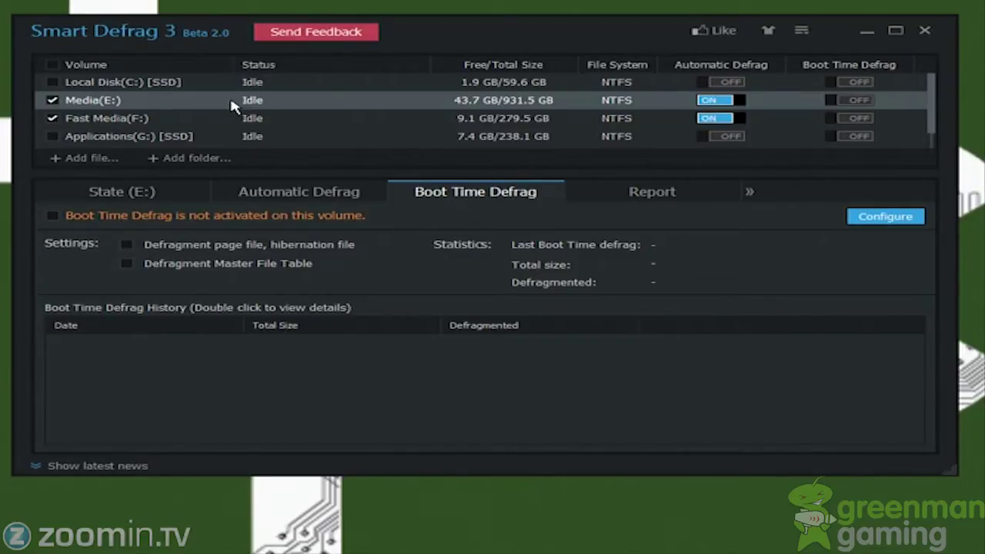
click(804, 31)
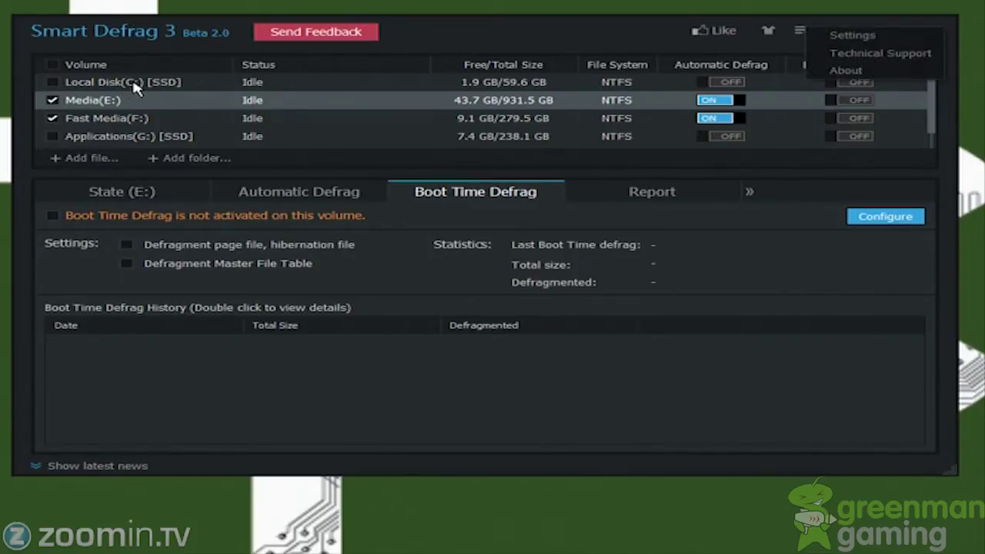
click(853, 36)
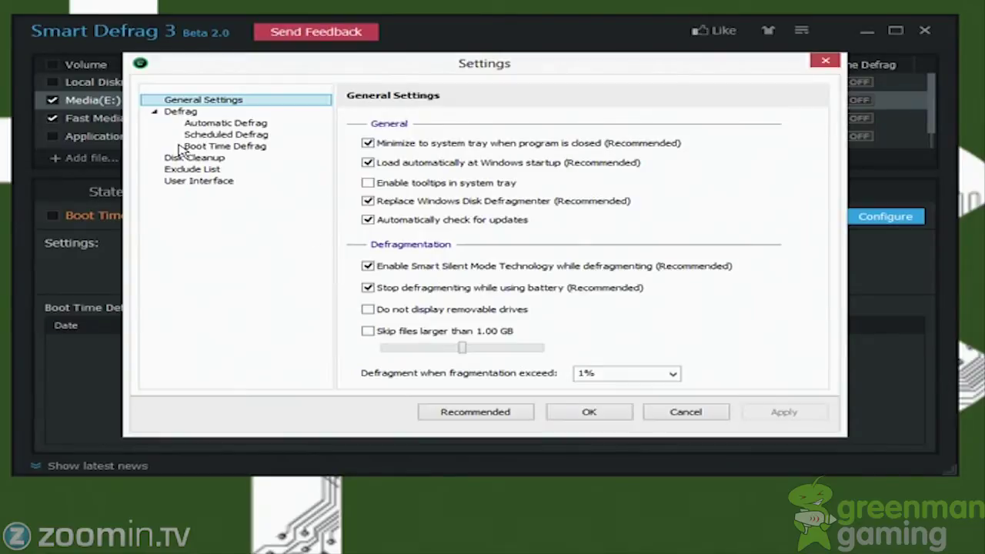
click(223, 135)
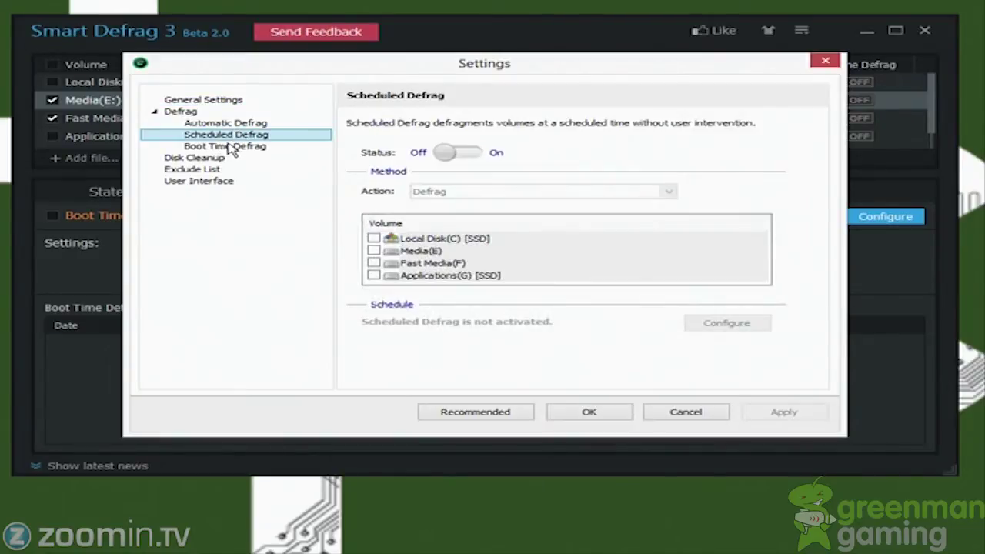
click(228, 146)
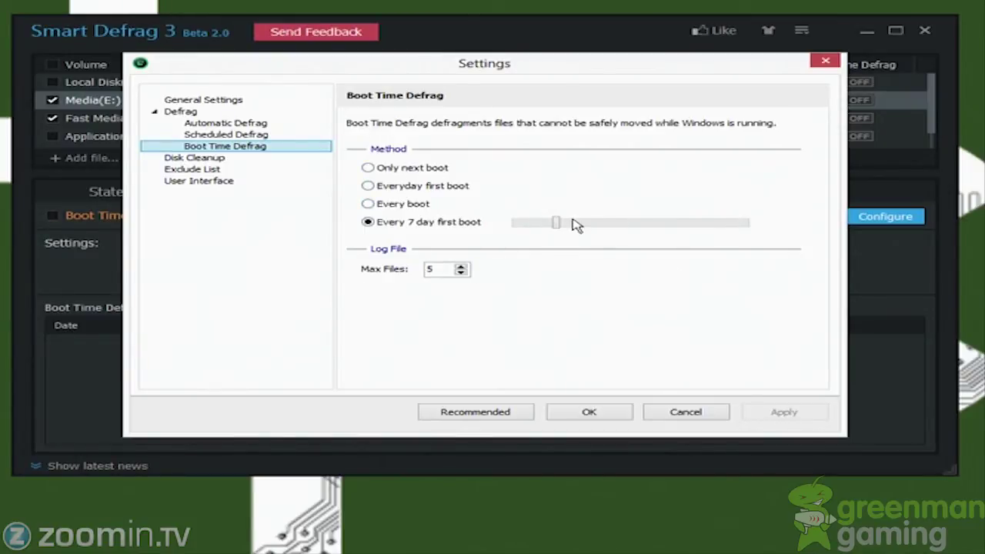
mouse_move(557, 224)
mouse_down()
mouse_move(574, 233)
mouse_move(558, 233)
mouse_up()
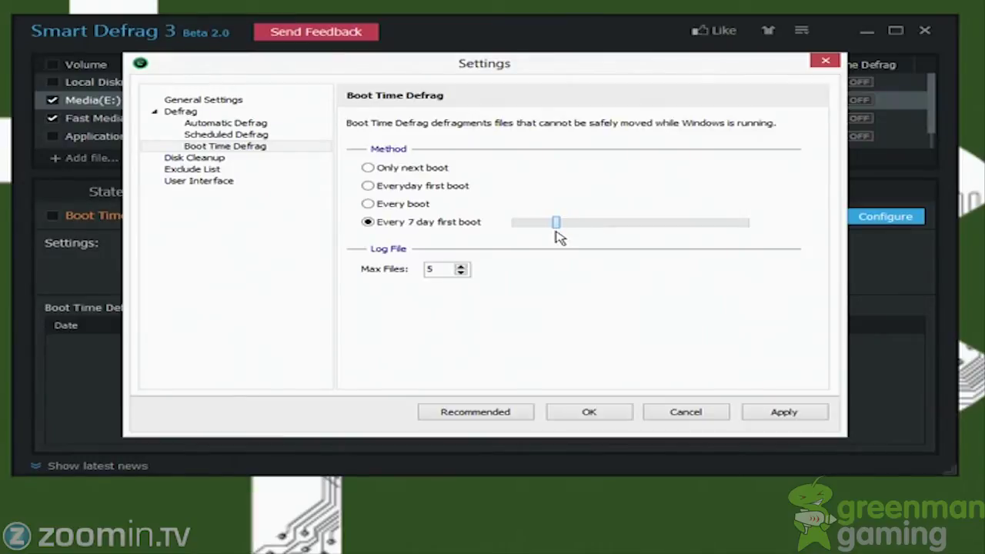
click(823, 64)
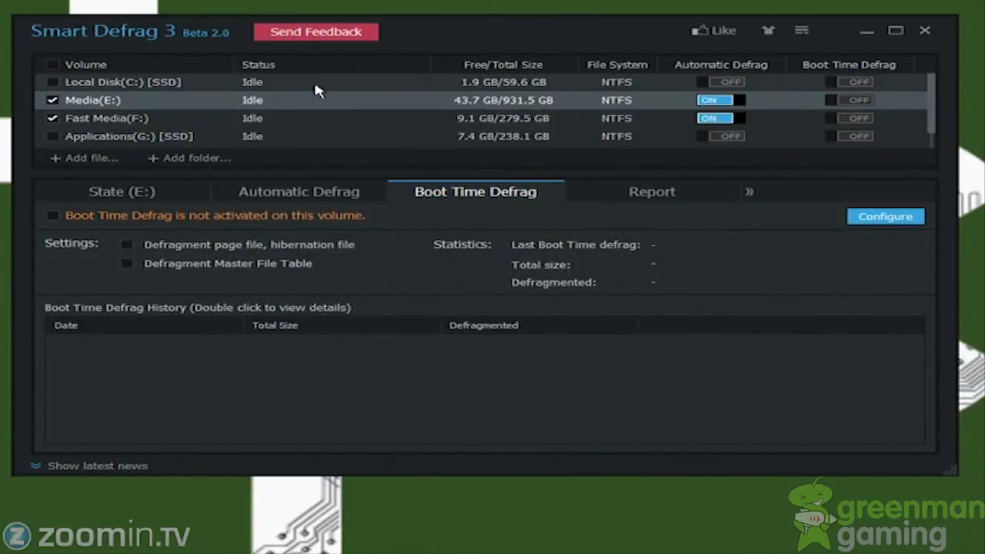
click(859, 100)
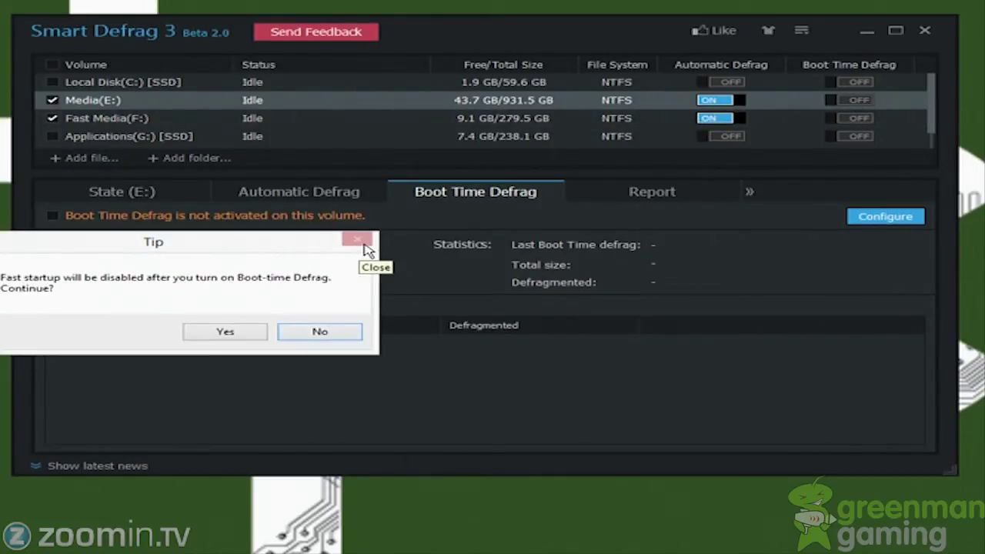
click(319, 333)
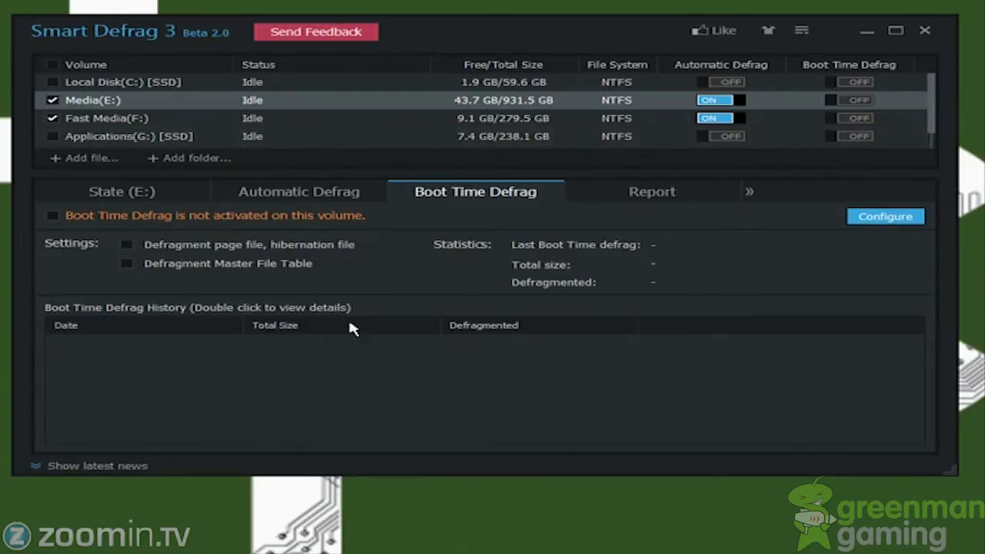
click(292, 193)
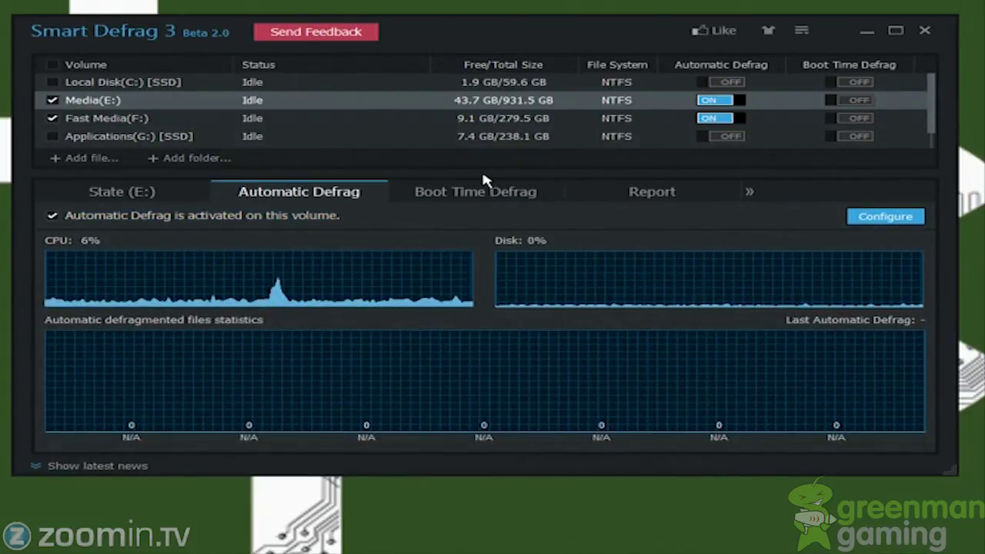
click(465, 196)
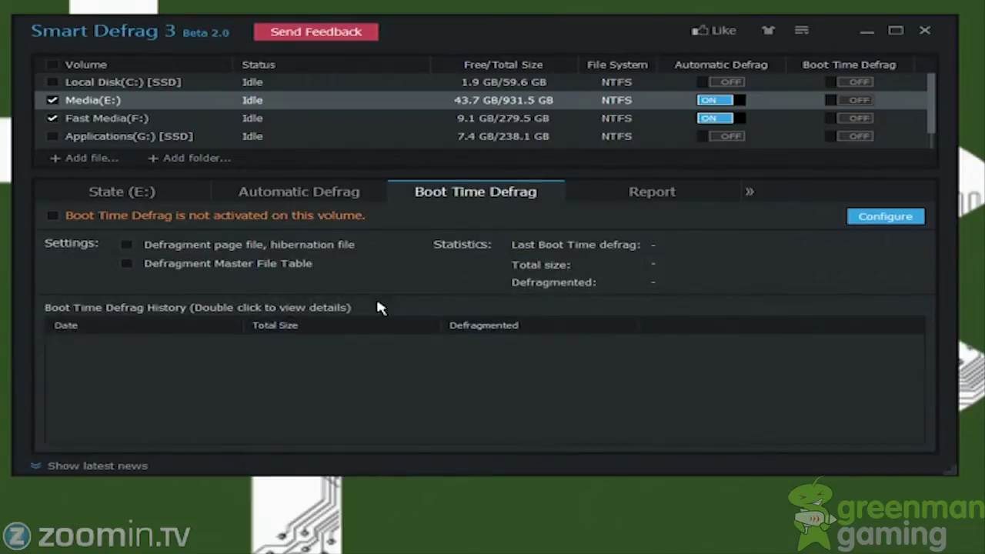
- From Media's fragmentation map, run an analysis of the ticked Media and Fast Media drives
click(146, 198)
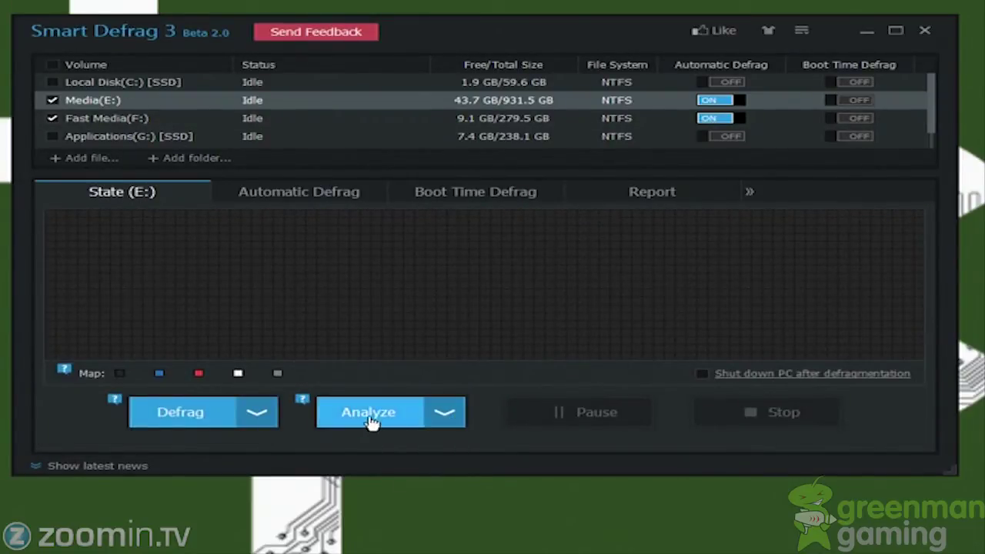
click(448, 416)
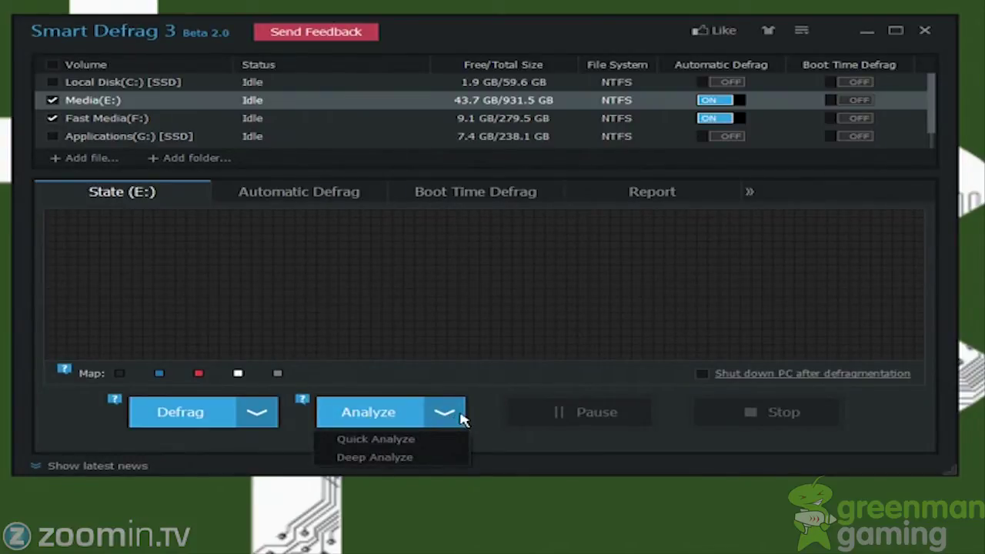
click(276, 423)
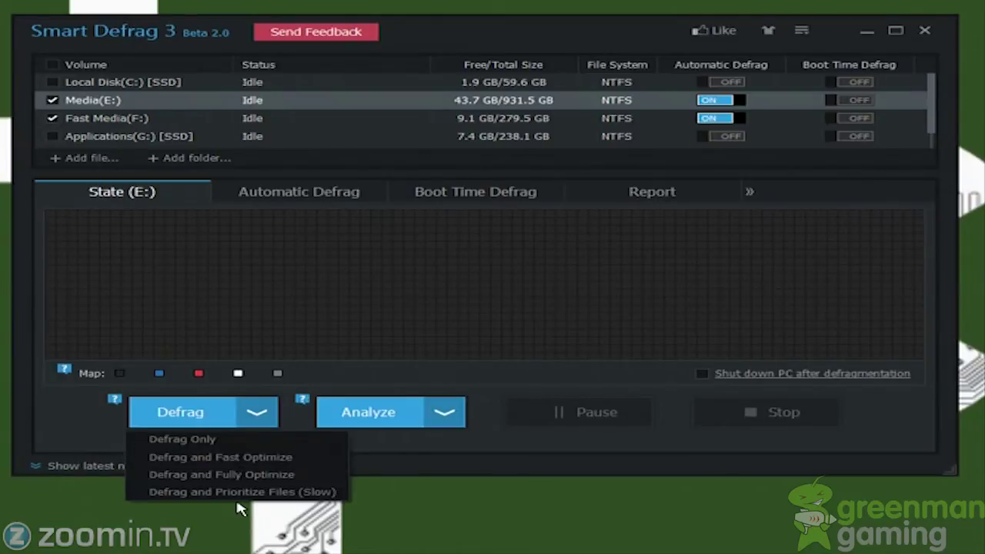
click(345, 417)
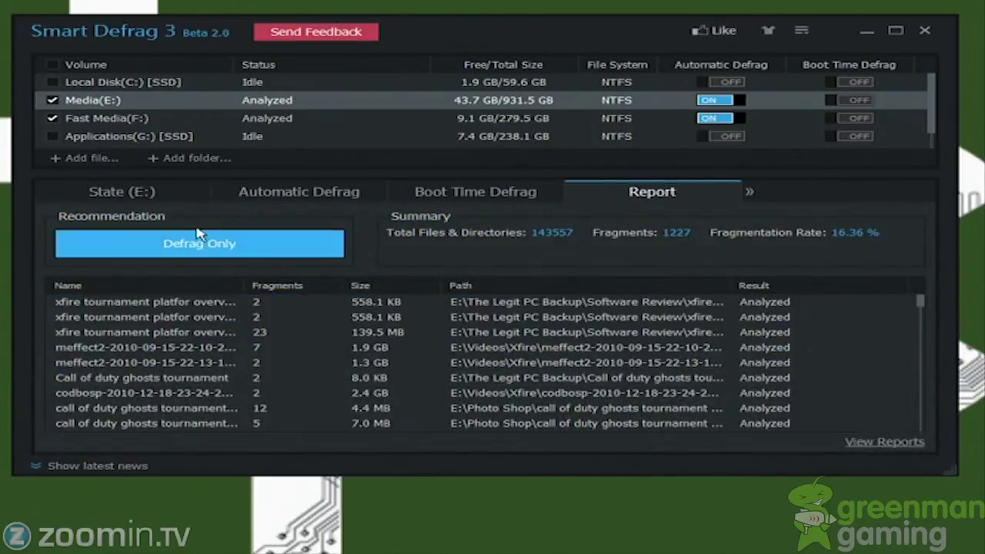
click(171, 198)
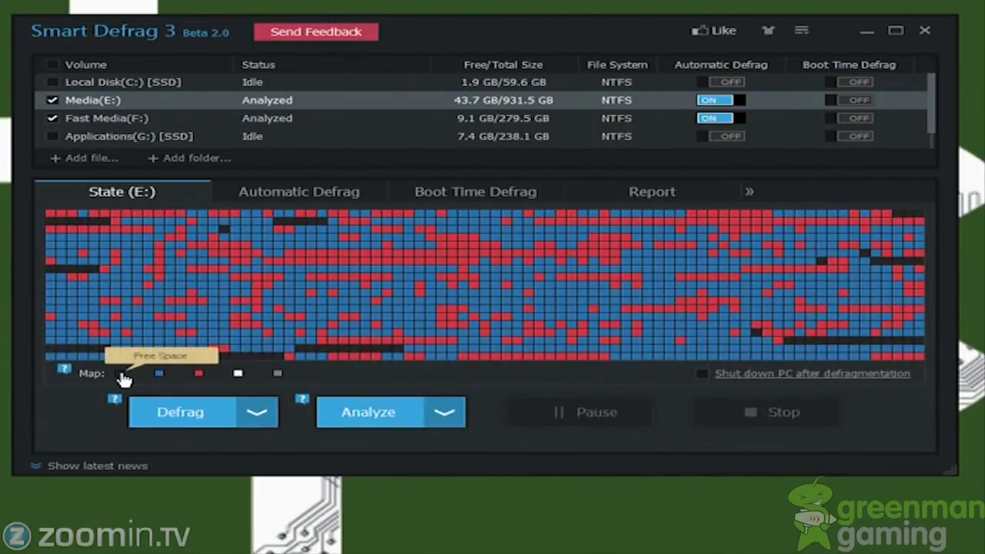
mouse_move(158, 377)
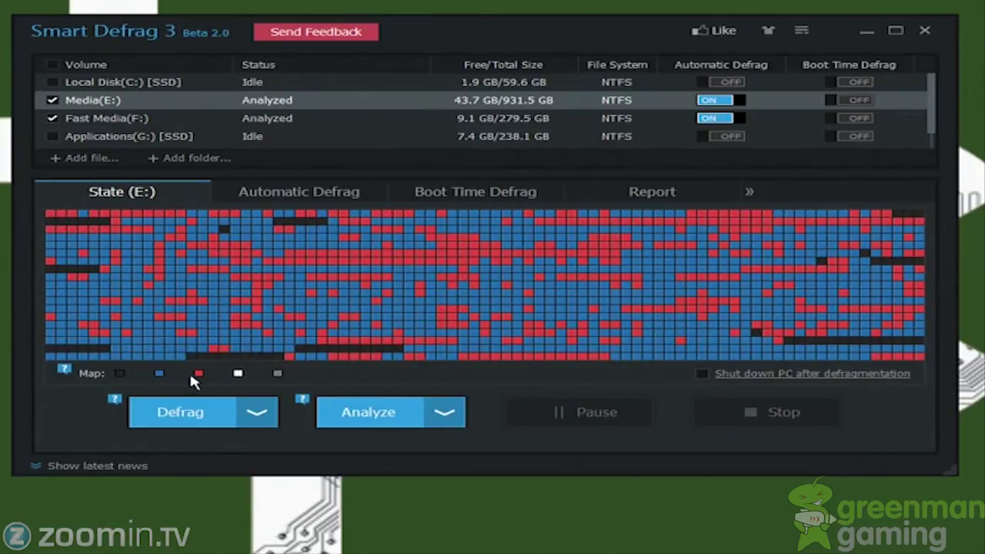
mouse_move(237, 375)
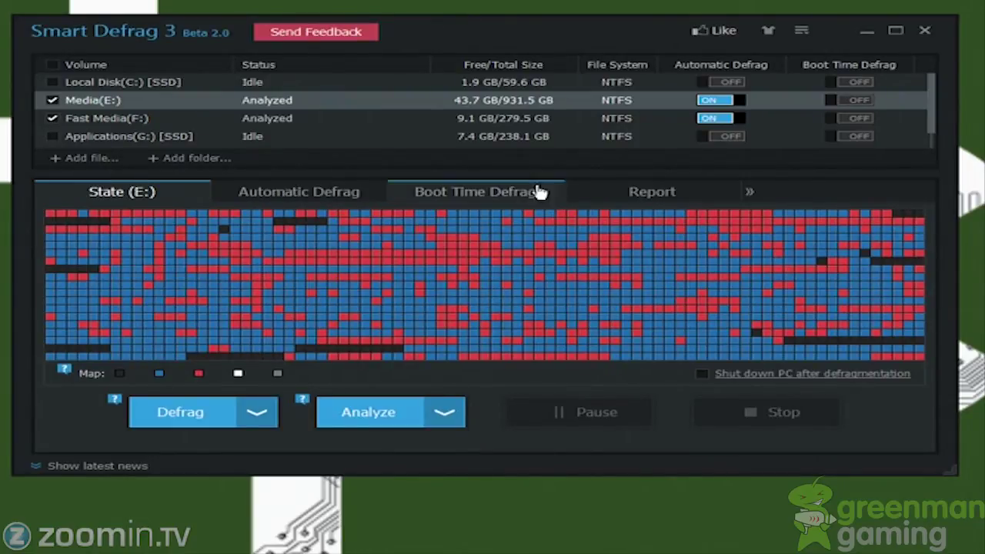
click(649, 192)
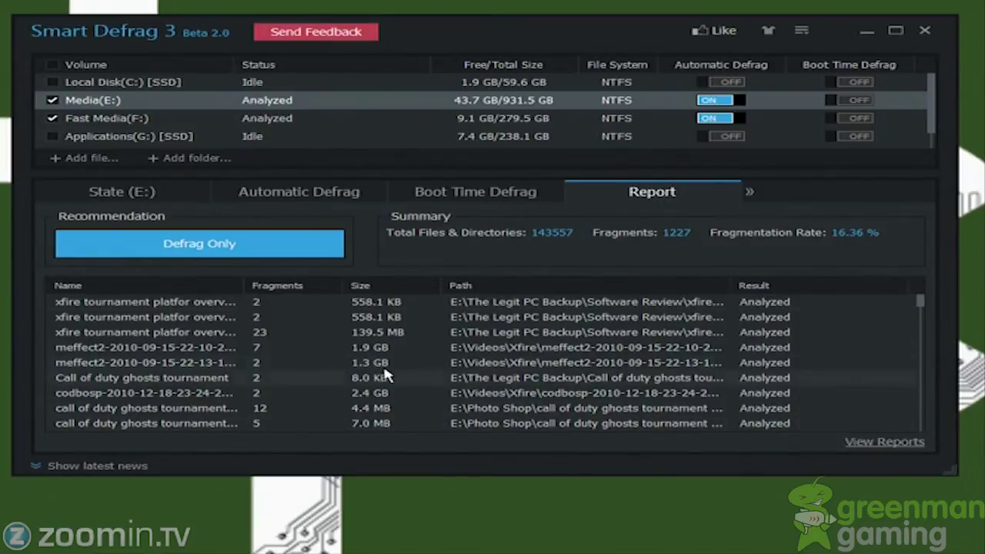
- Scroll through the report's fragmented file list, then check the Boot Time and Automatic Defrag pages
scroll(450, 377, down, 1)
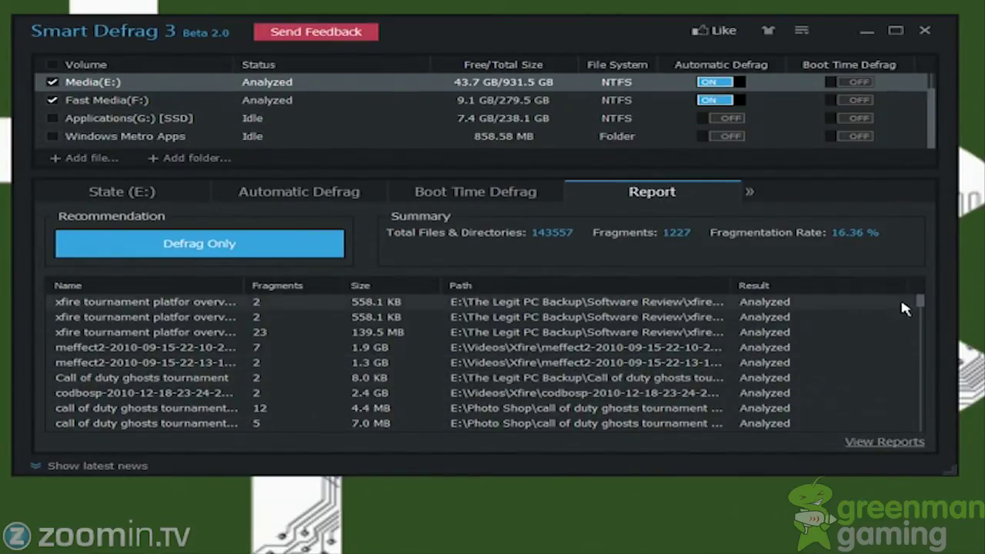
drag(919, 302, 925, 246)
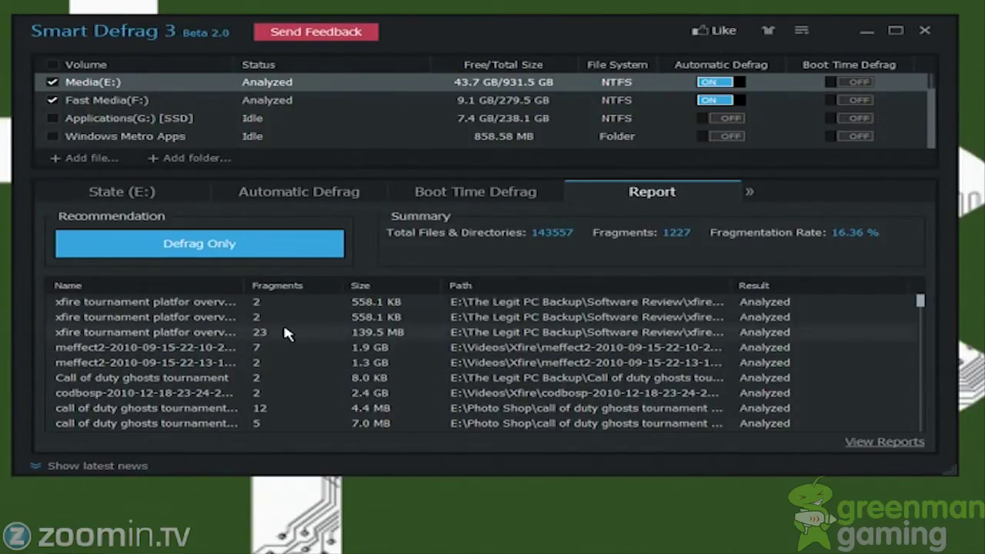
drag(934, 300, 922, 427)
click(481, 202)
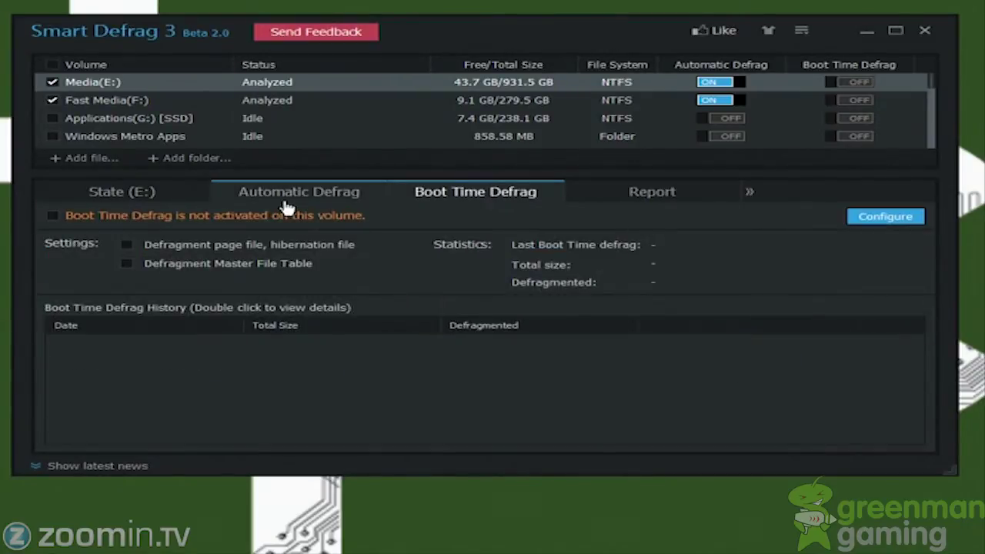
click(286, 198)
click(137, 202)
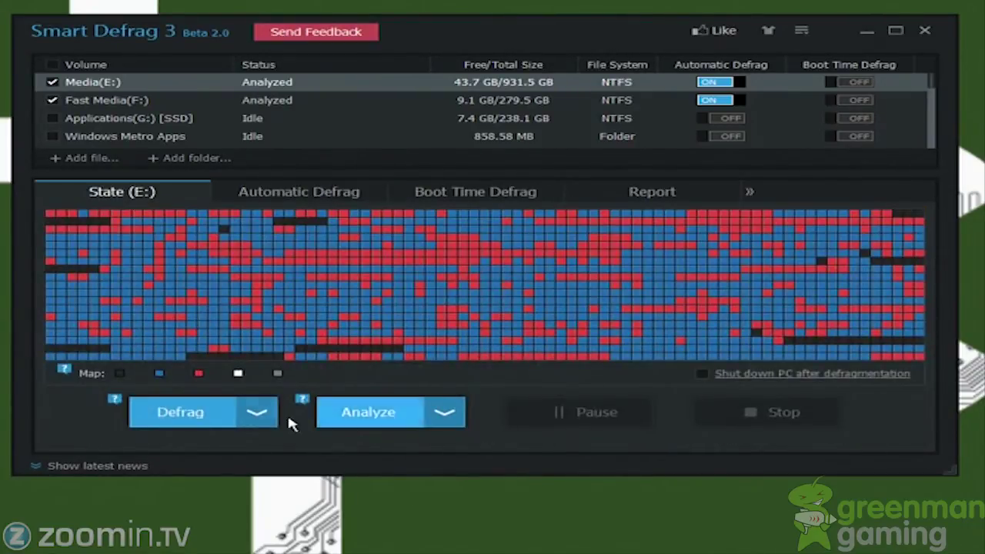
click(262, 413)
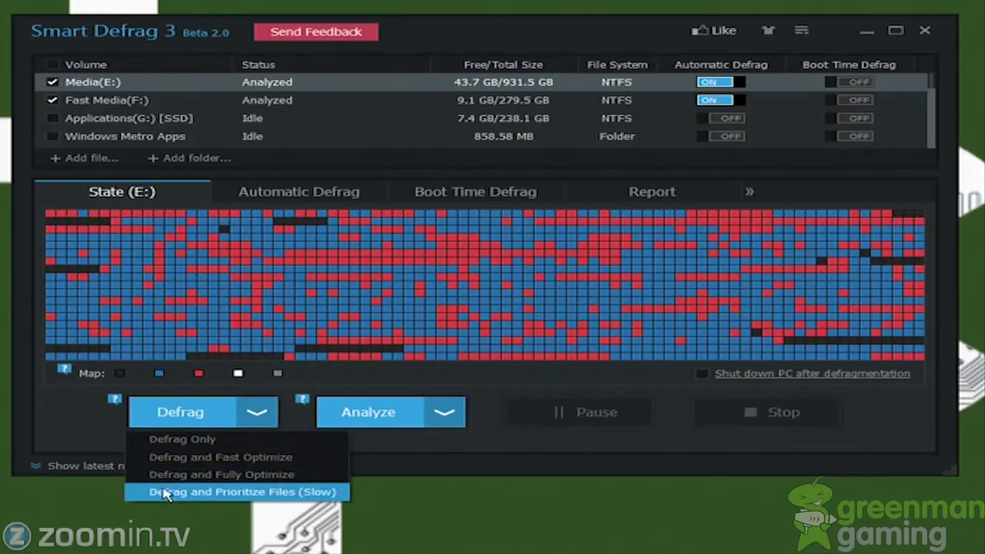
click(316, 492)
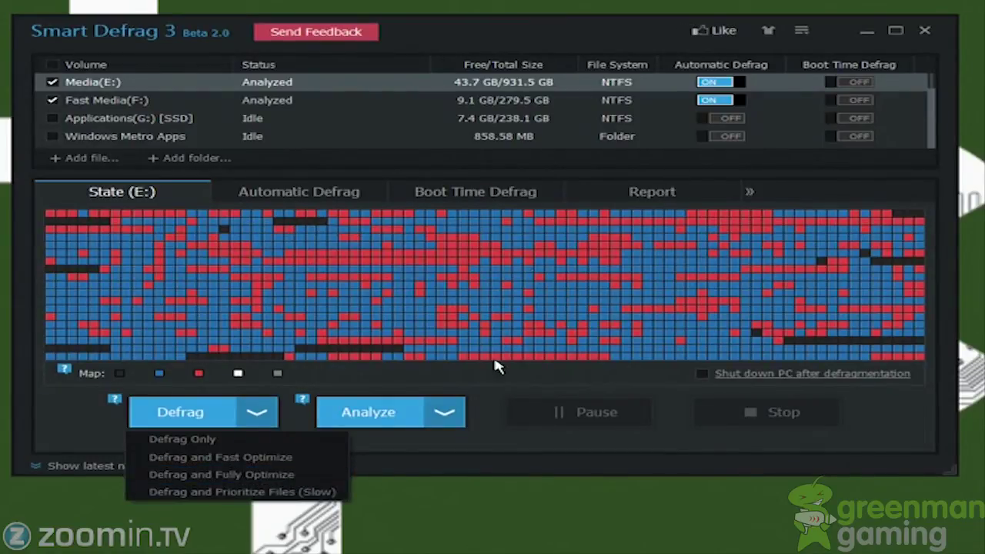
click(801, 34)
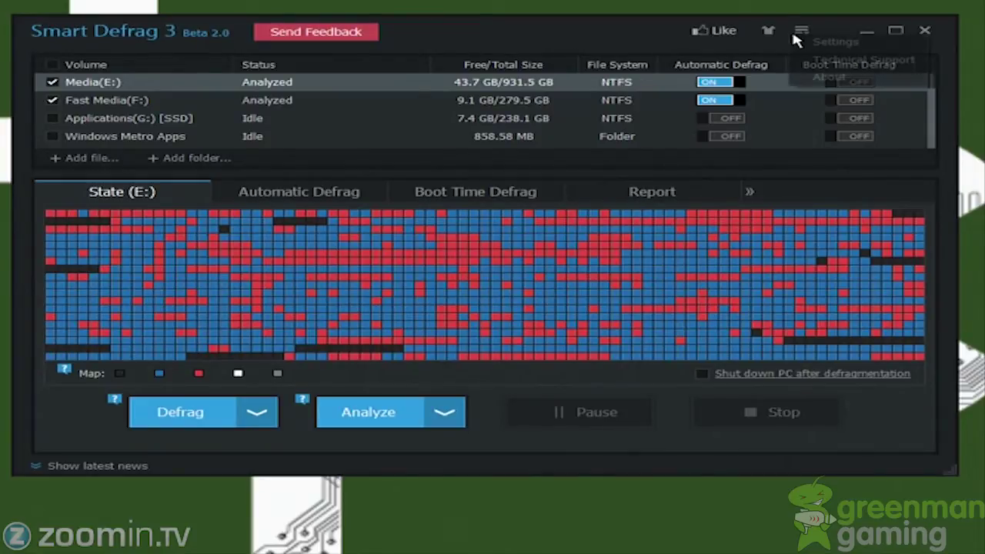
click(344, 198)
click(100, 194)
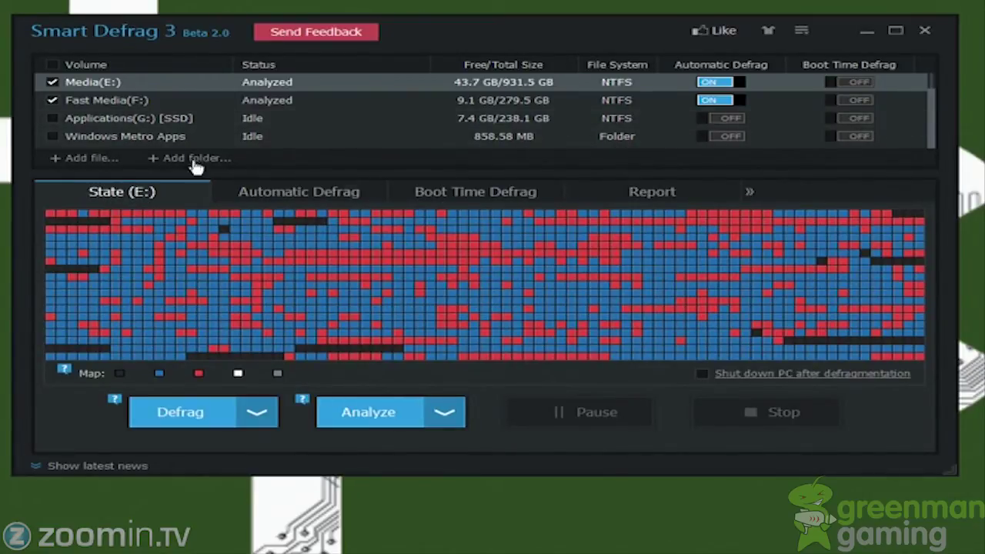
scroll(932, 97, up, 1)
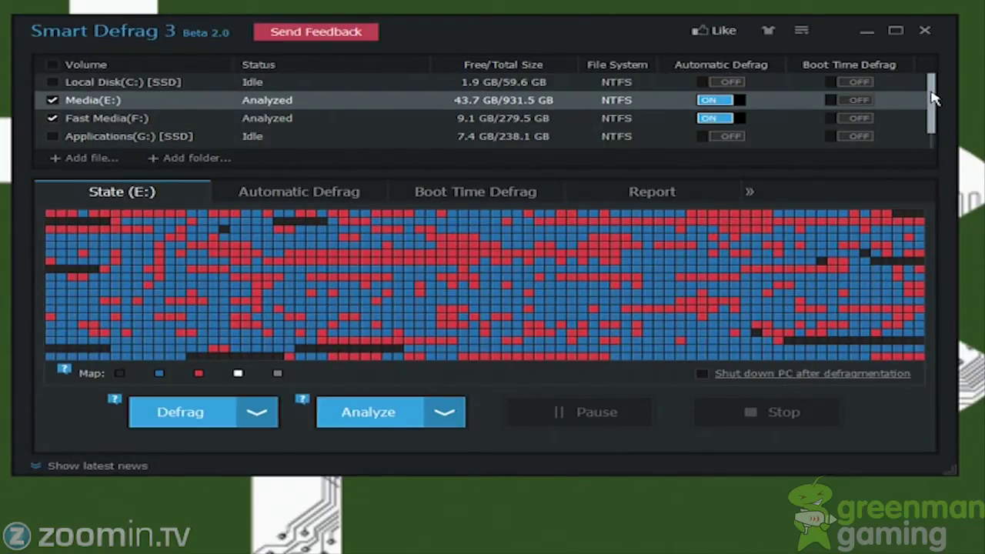
scroll(934, 116, down, 1)
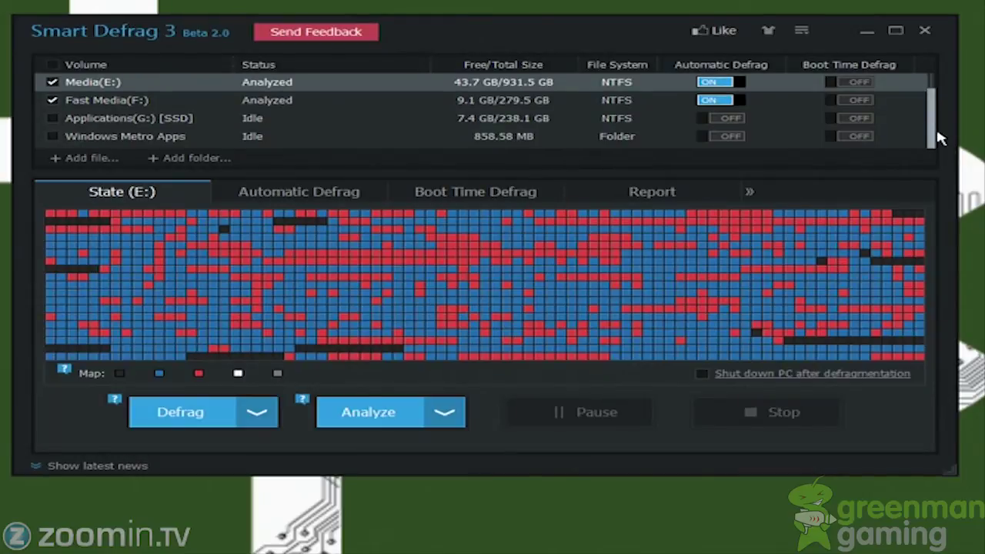
- Start a Defrag and Prioritize Files (Slow) run and monitor its map, CPU and disk activity
click(269, 410)
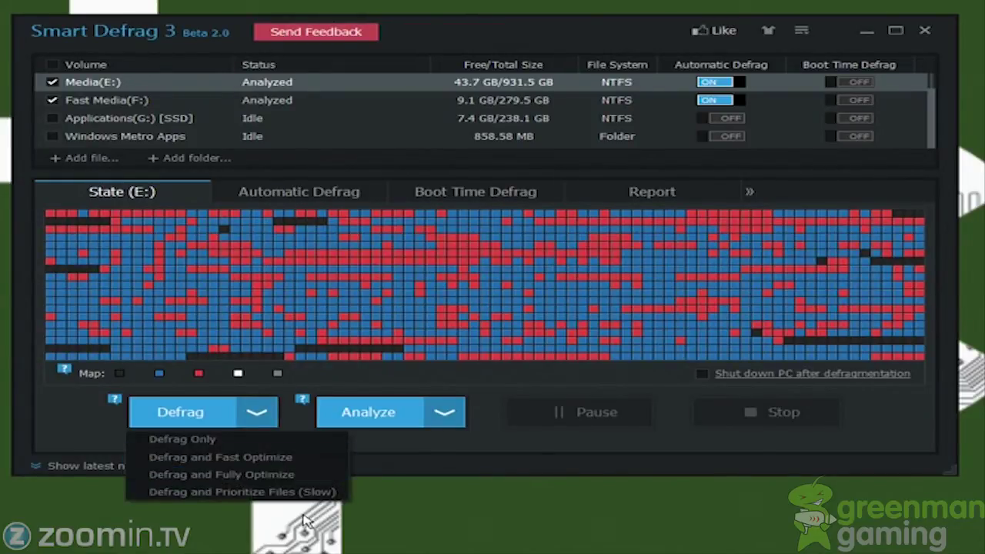
click(258, 492)
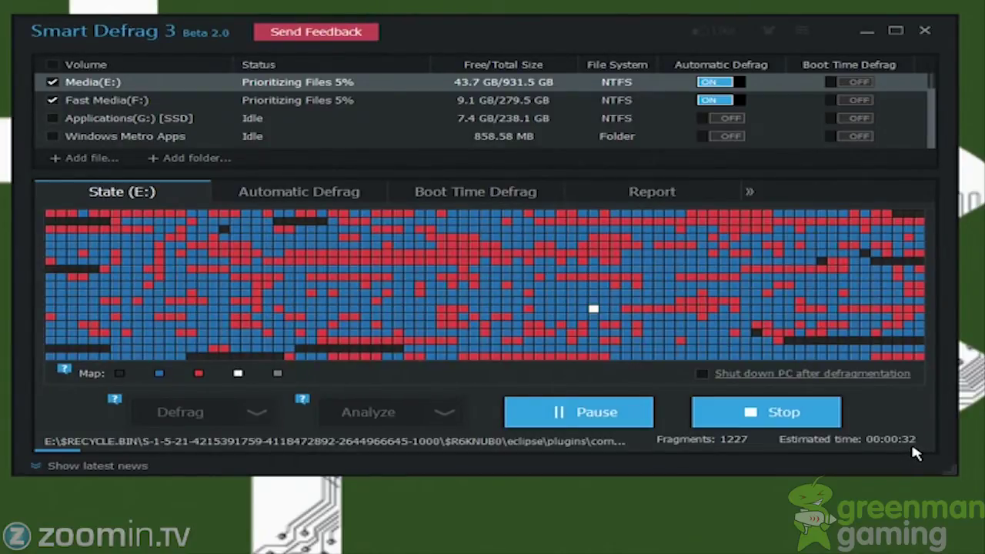
click(264, 193)
click(165, 194)
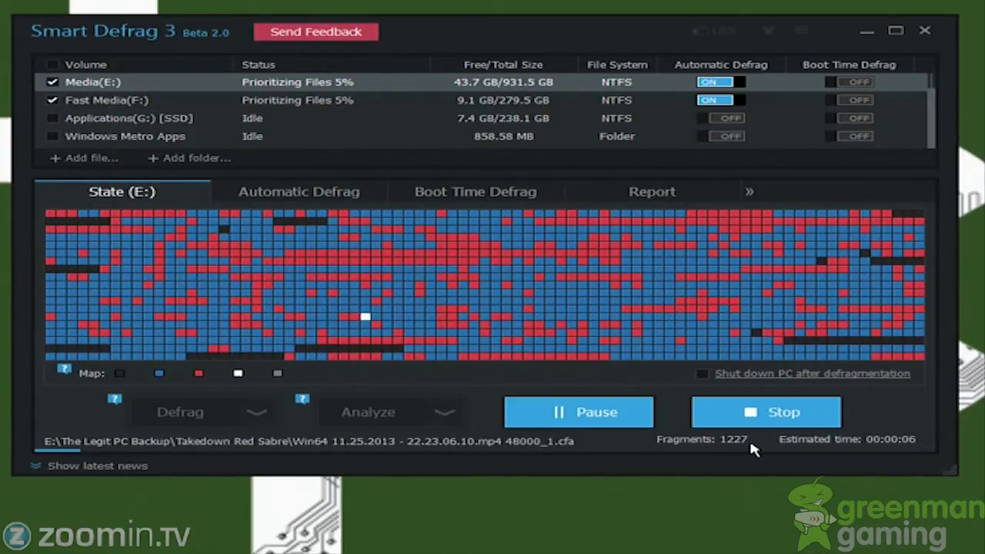
click(332, 194)
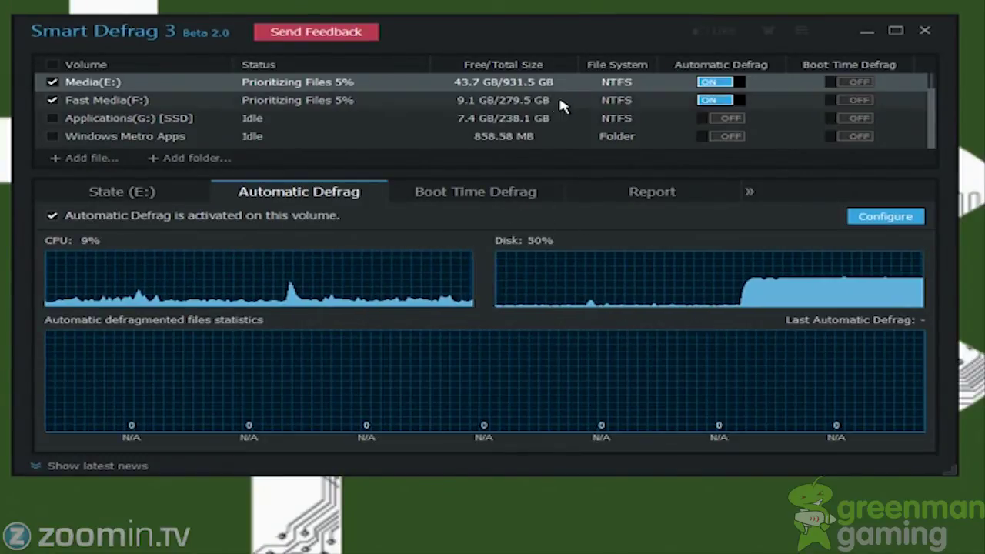
- Check the Boot Time and Automatic Defrag pages, then return to the live defrag map
click(439, 193)
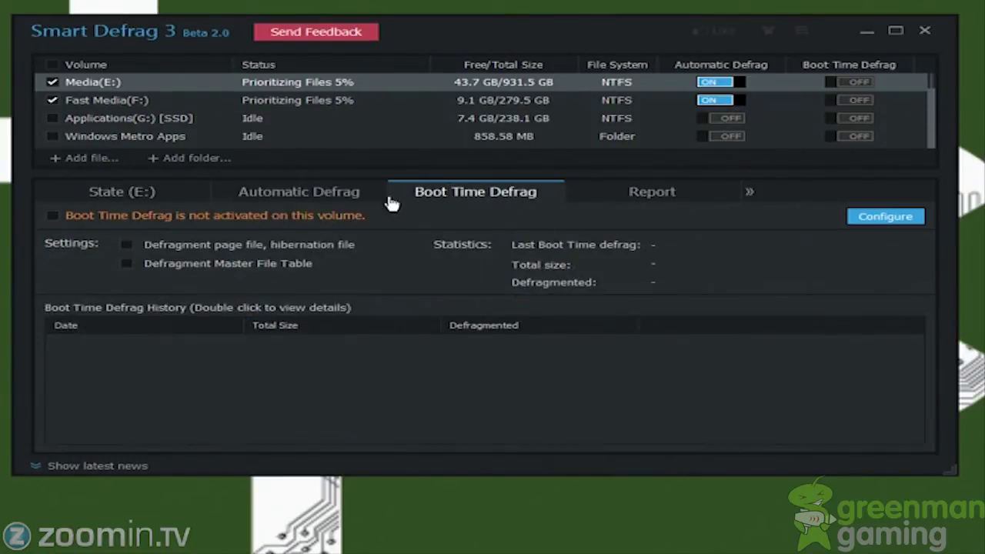
click(271, 192)
click(139, 192)
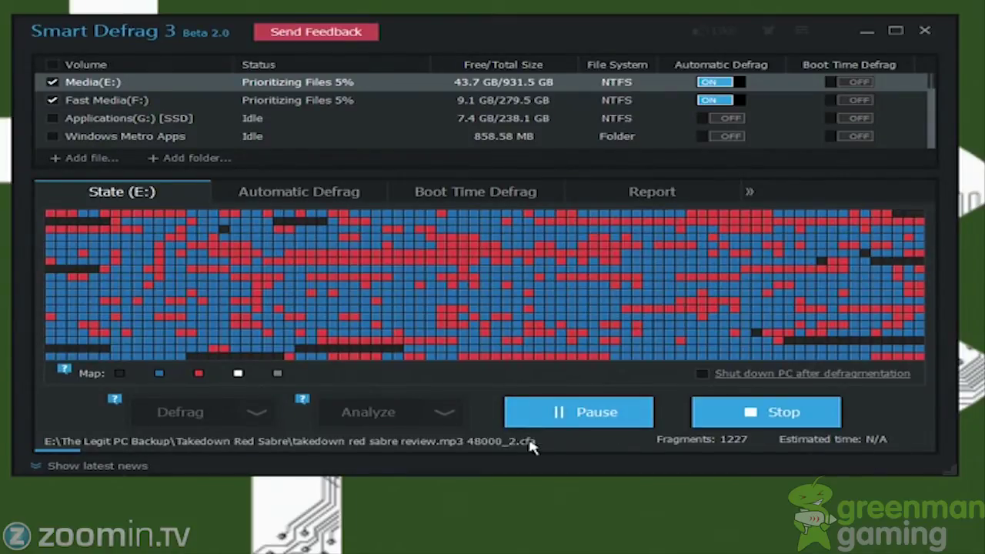
- Pause the Defrag and Prioritize run, then stop it, returning to Media (E:)'s map
click(605, 414)
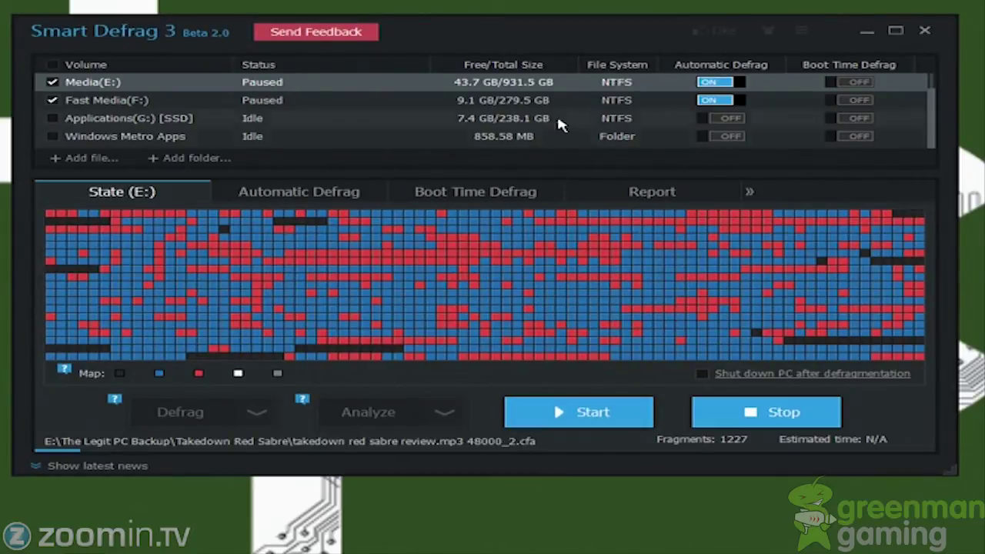
click(754, 413)
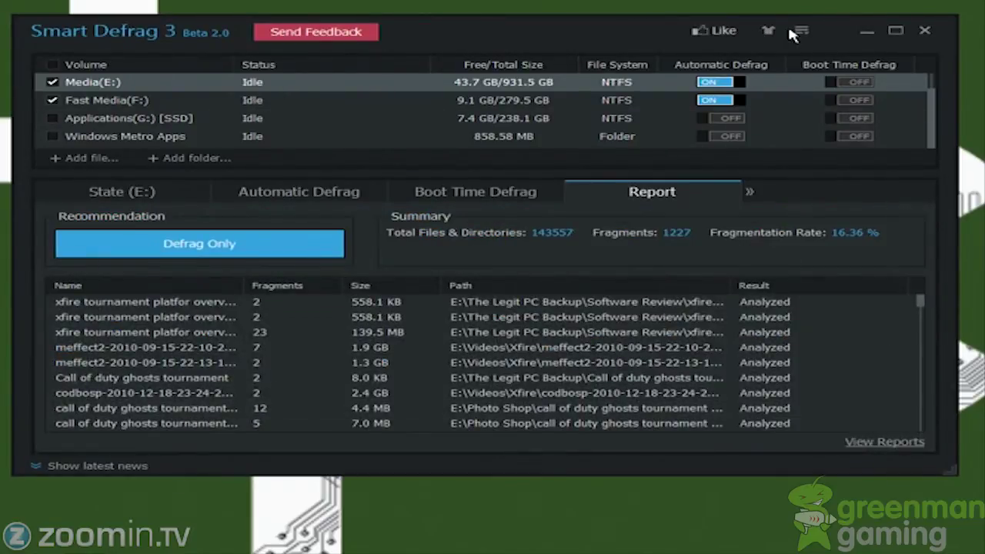
click(123, 192)
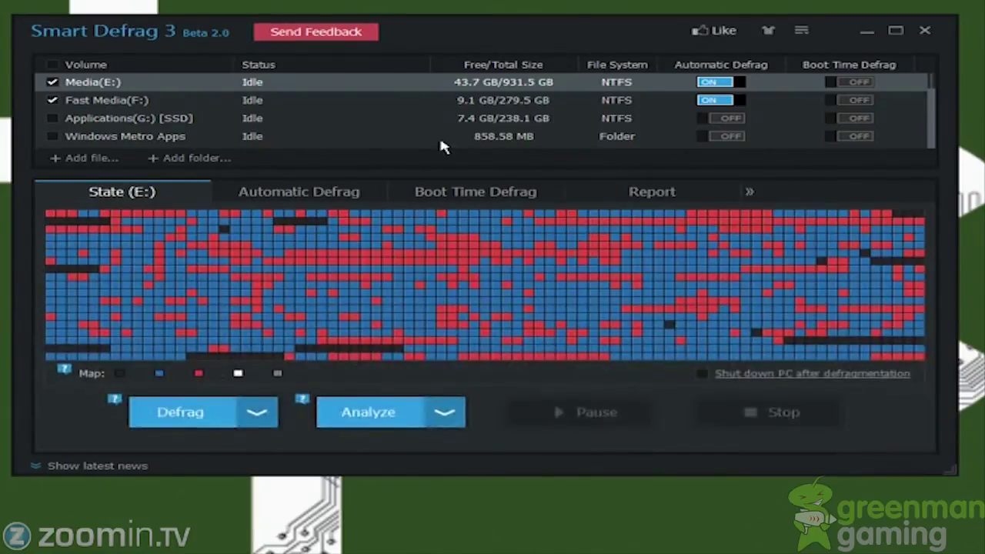
click(801, 30)
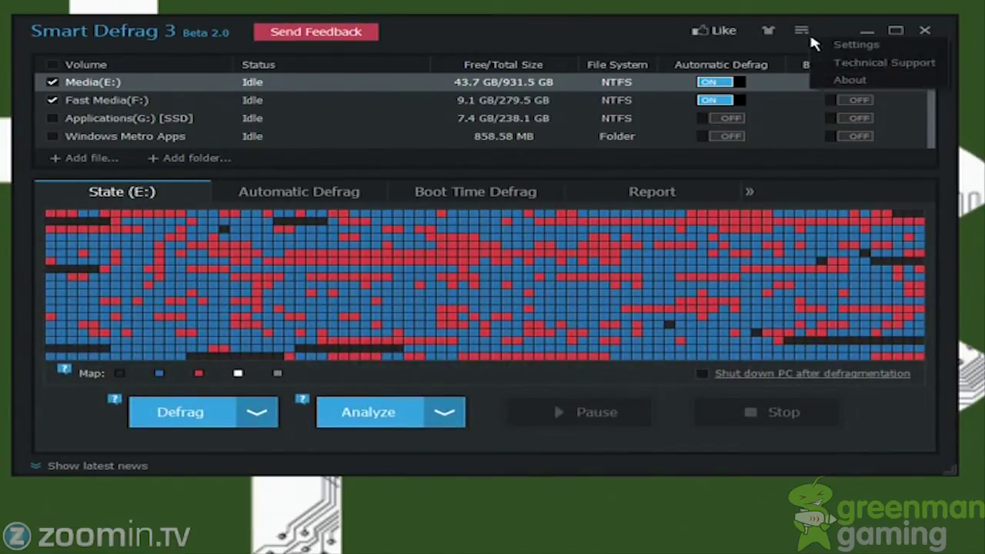
- Open Settings and look over the fragmentation threshold list and the Automatic and Boot Time Defrag pages
click(857, 48)
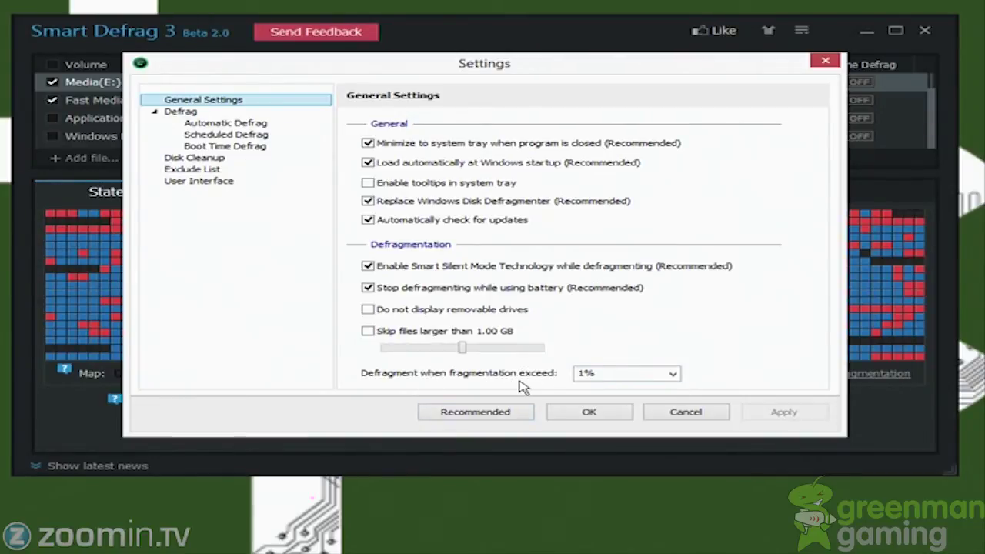
click(641, 376)
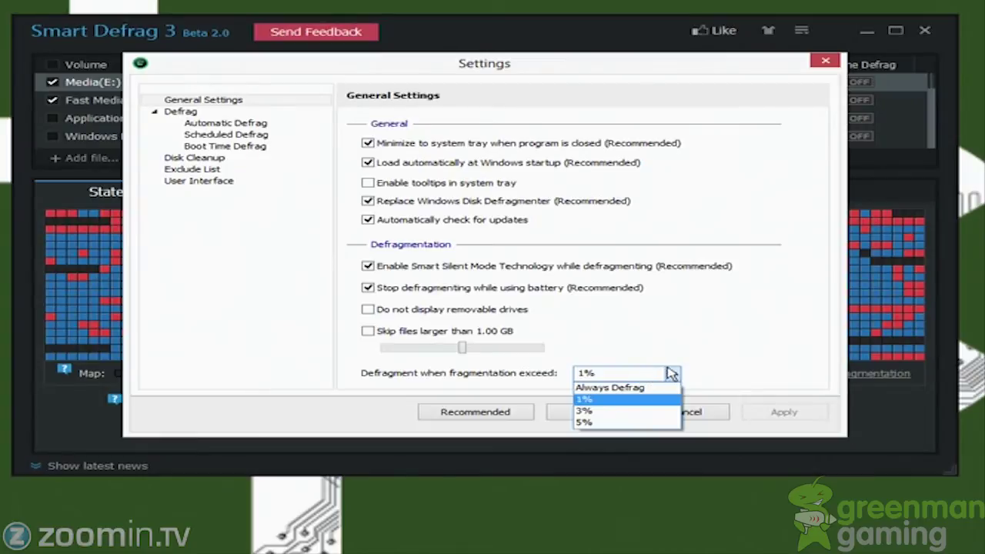
click(691, 377)
click(616, 377)
click(616, 377)
click(190, 125)
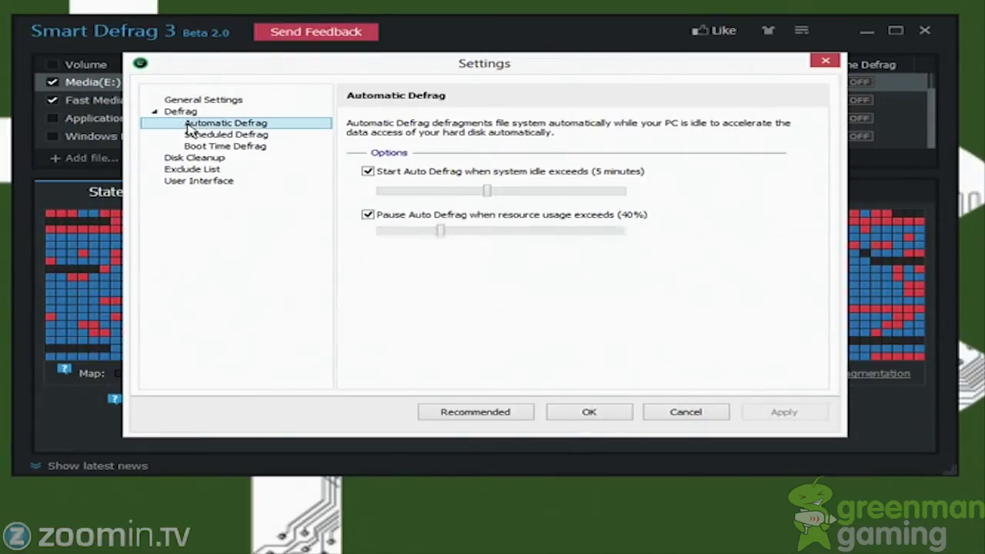
click(223, 146)
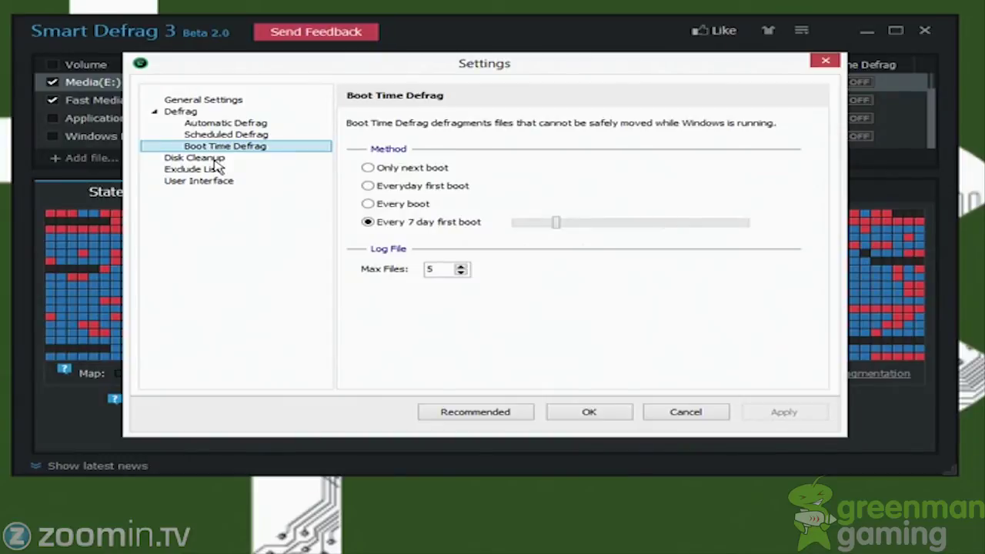
click(217, 100)
- Set the defragment threshold to Always Defrag, apply it, and return to Automatic Defrag settings
click(670, 374)
click(644, 391)
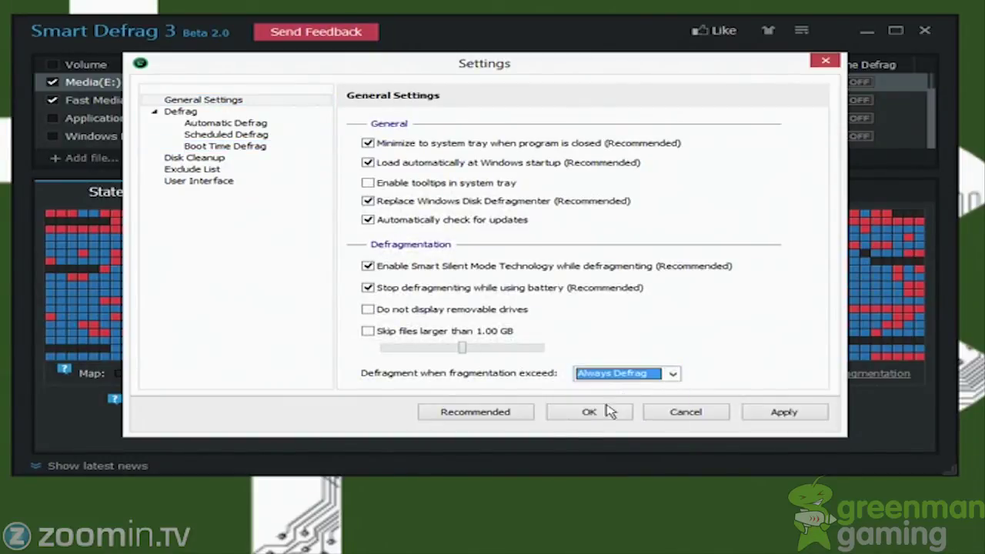
click(765, 418)
click(218, 125)
click(217, 134)
click(189, 125)
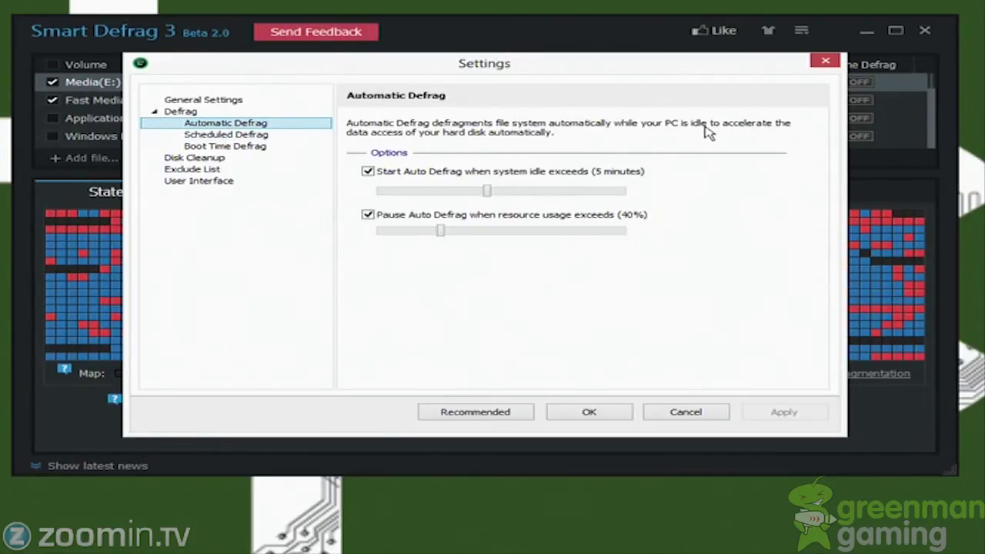
- Turn Scheduled Defrag on for Media (E) and Fast Media (F) with Defrag and Prioritize Files, checking its timing
click(224, 136)
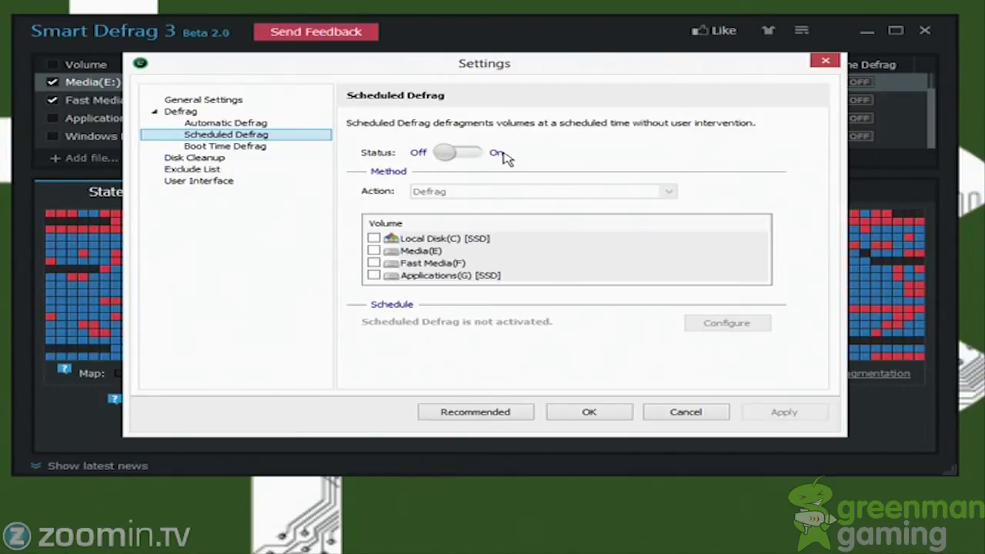
click(465, 154)
click(374, 251)
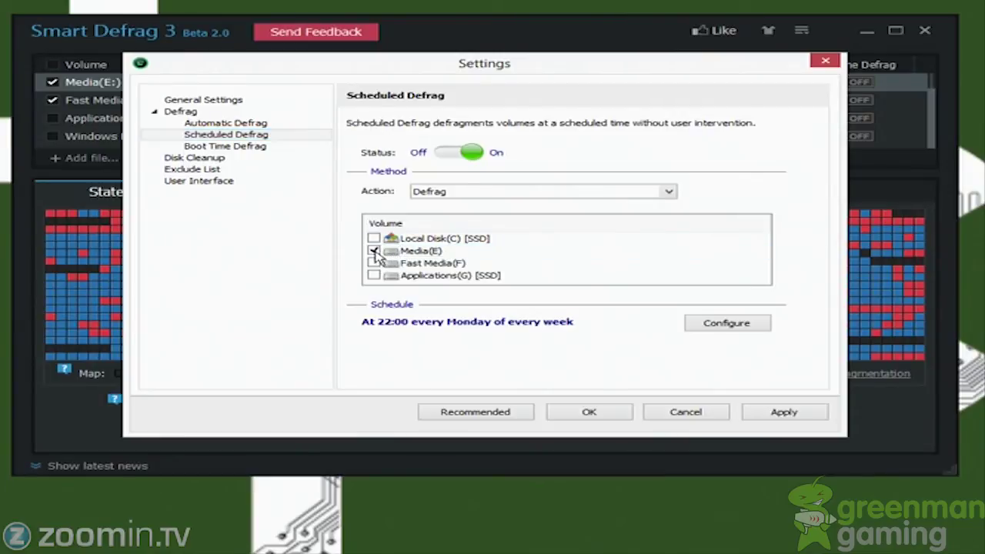
click(374, 263)
click(511, 192)
click(490, 233)
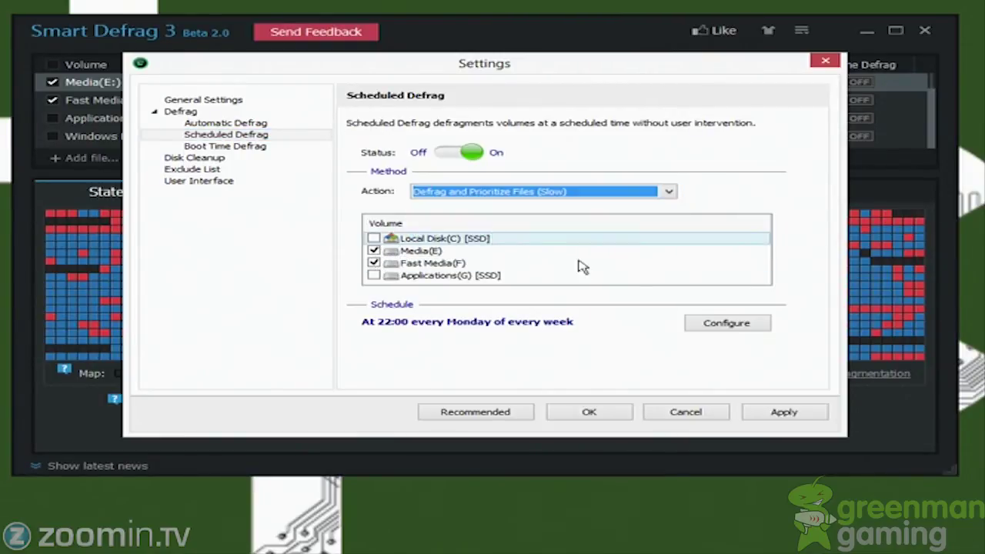
click(749, 329)
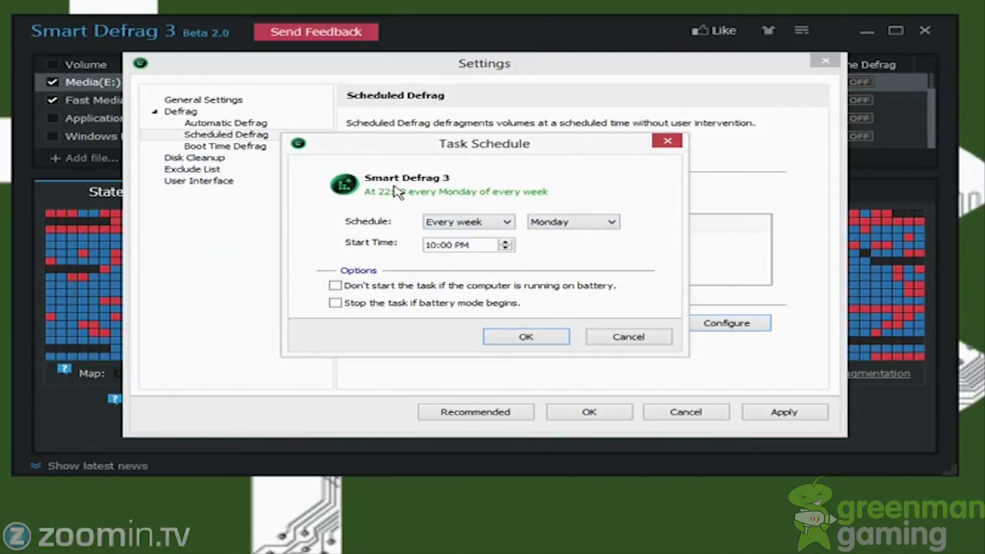
click(668, 143)
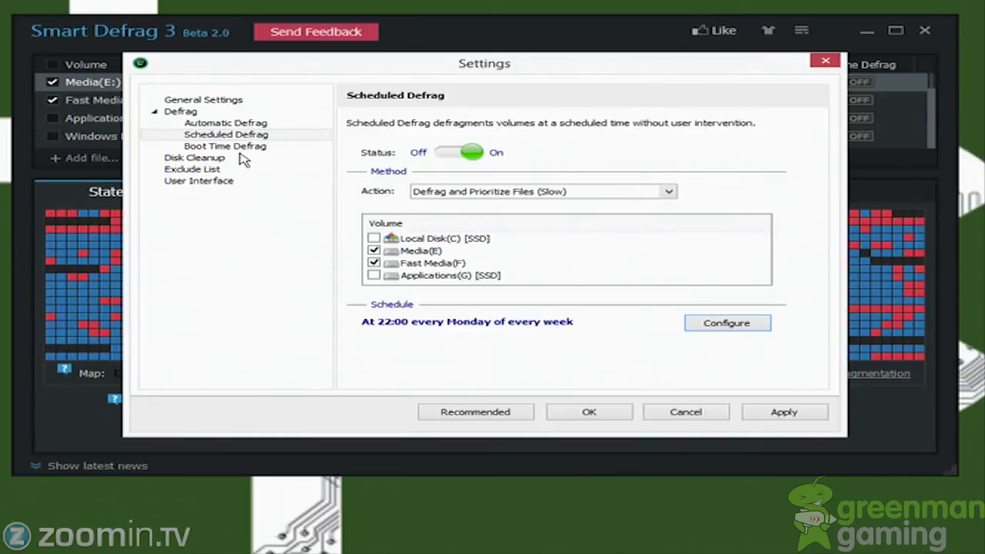
- Switch Scheduled Defrag off, then browse Boot Time, Disk Cleanup, Exclude List and User Interface settings, leaving transparency at minimum
click(439, 155)
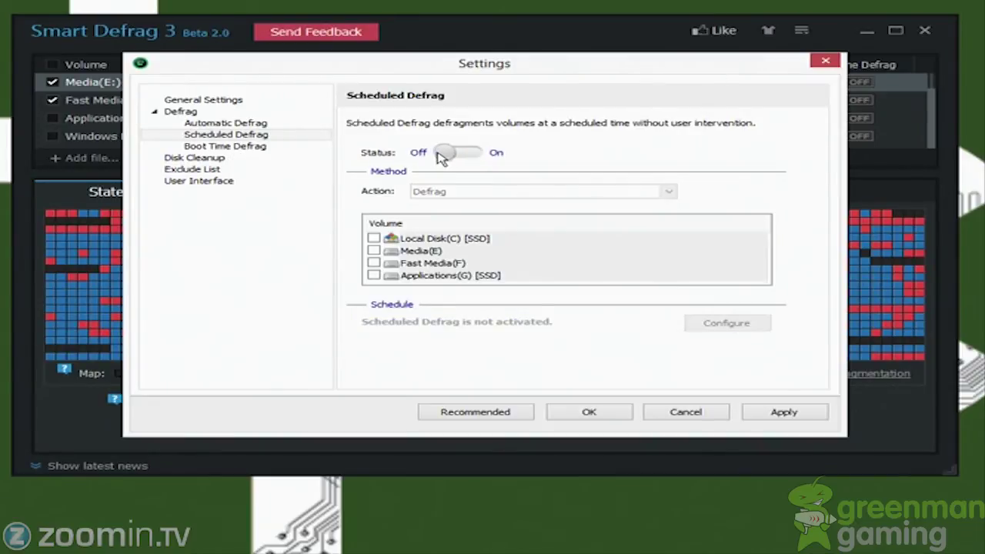
click(220, 158)
click(232, 147)
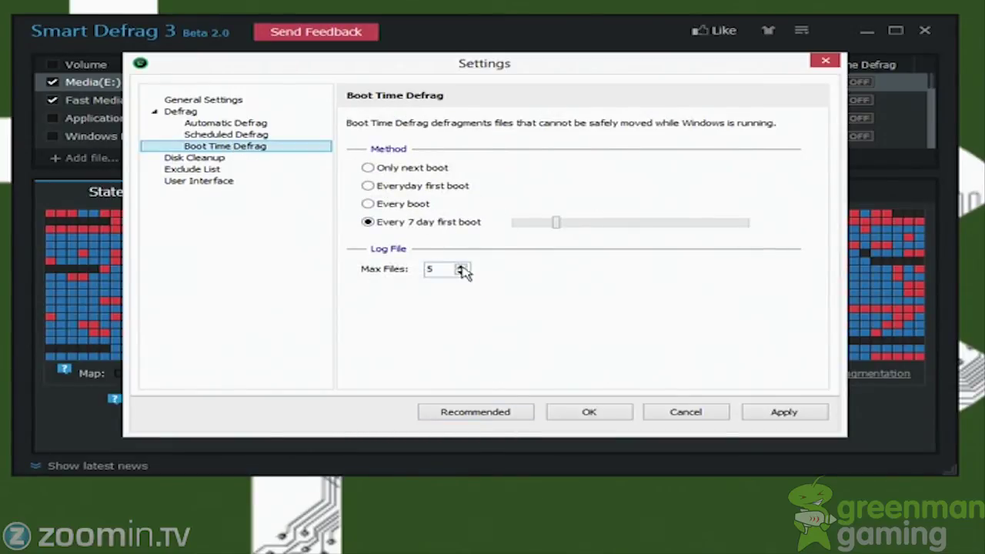
click(179, 159)
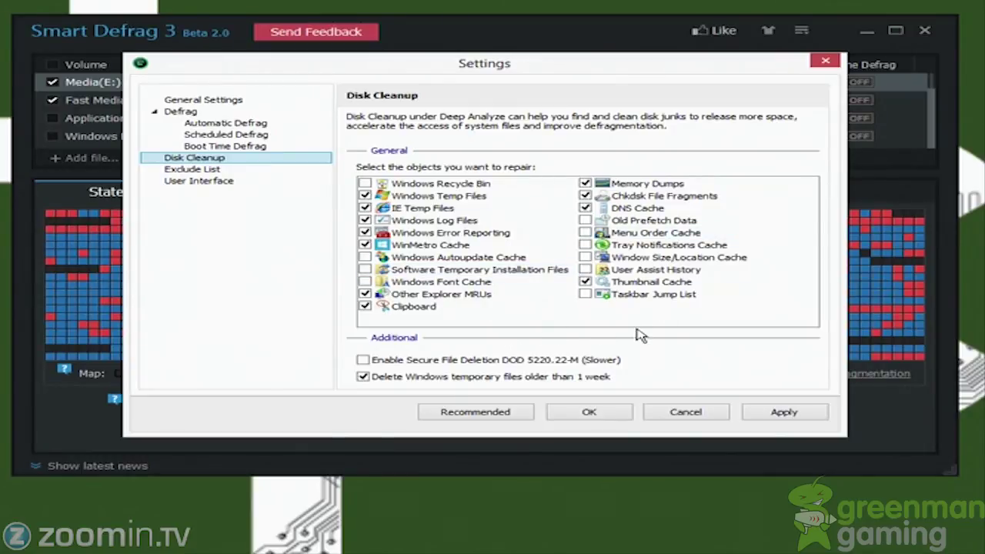
click(189, 170)
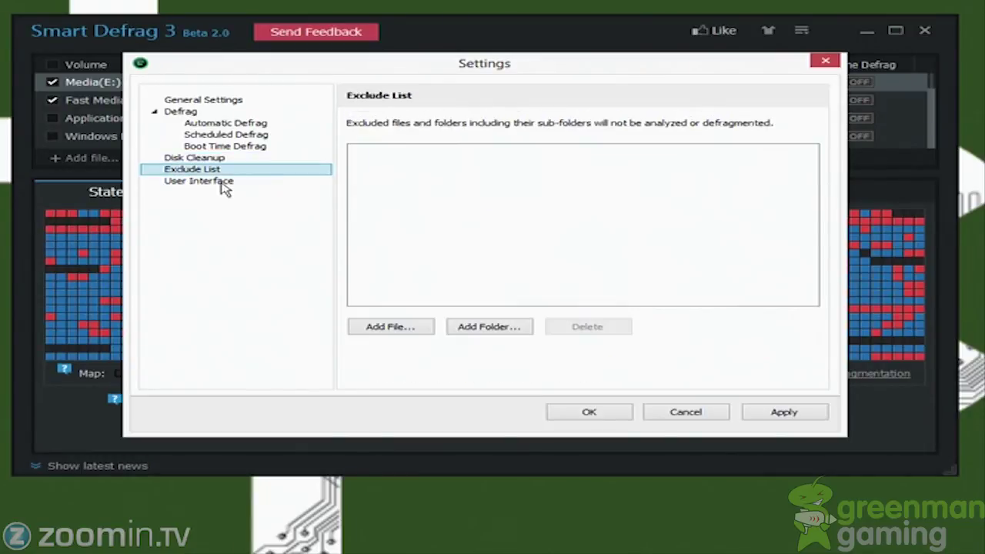
click(208, 182)
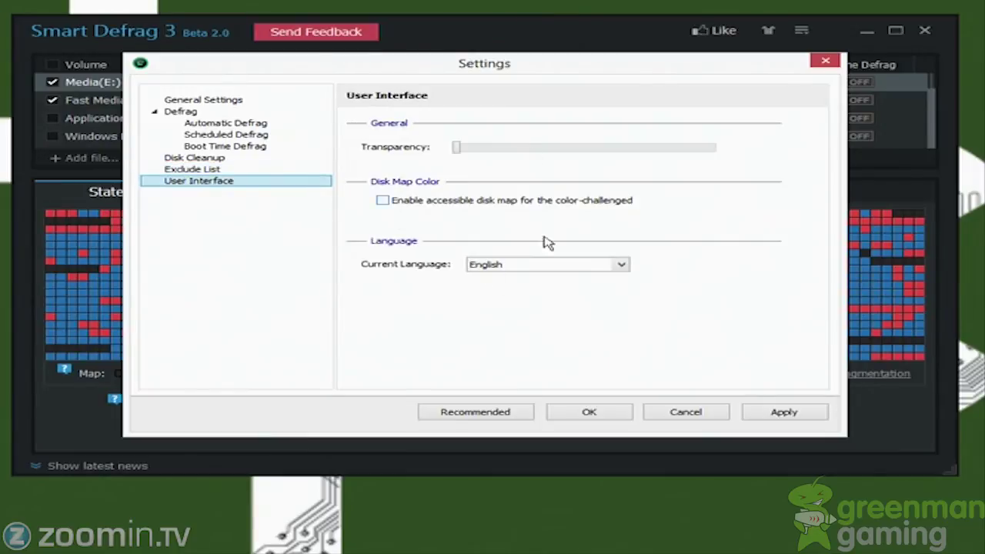
drag(457, 148, 429, 160)
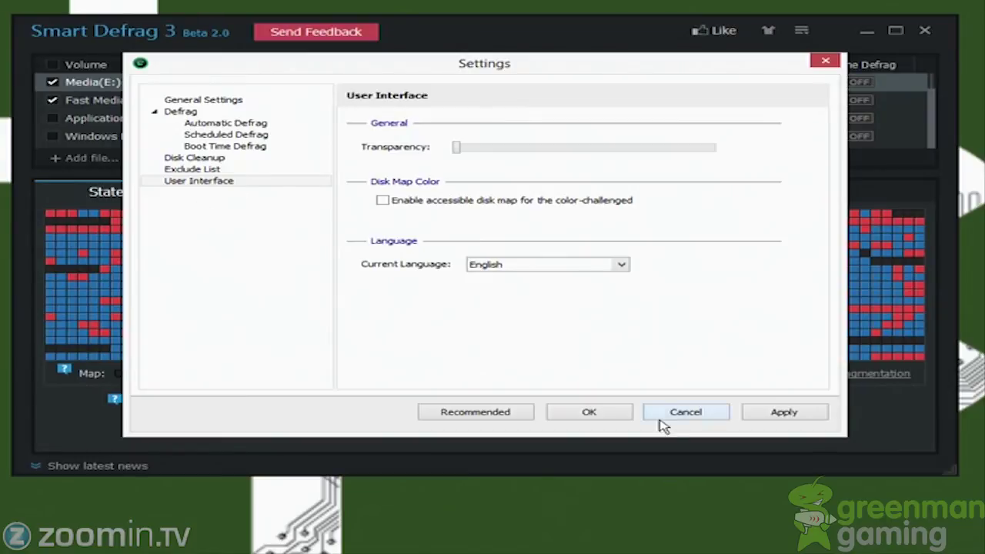
- Cancel the Settings dialog without saving changes, returning to the Media (E:) map
click(590, 413)
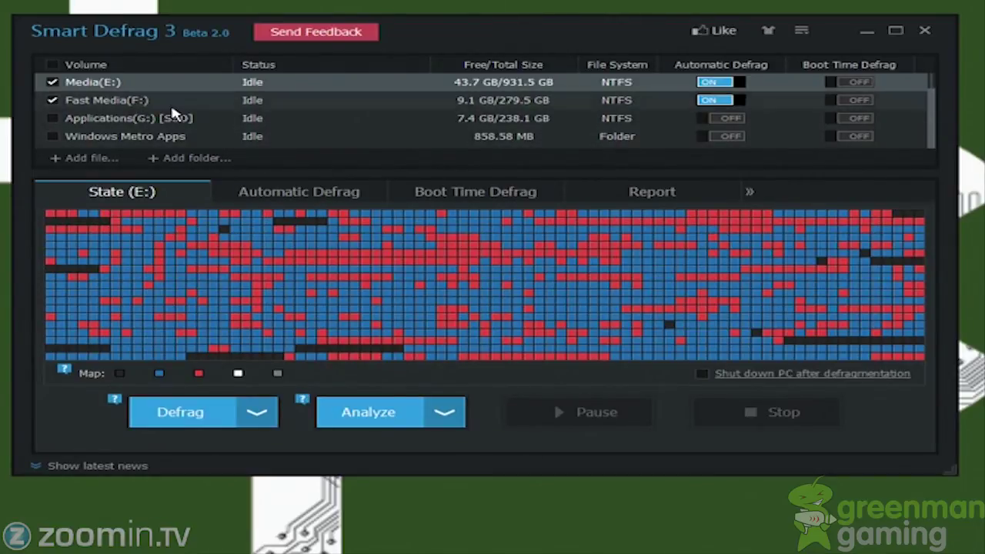
- Switch back and forth between the Media (E:) and Fast Media (F:) fragmentation maps
click(132, 103)
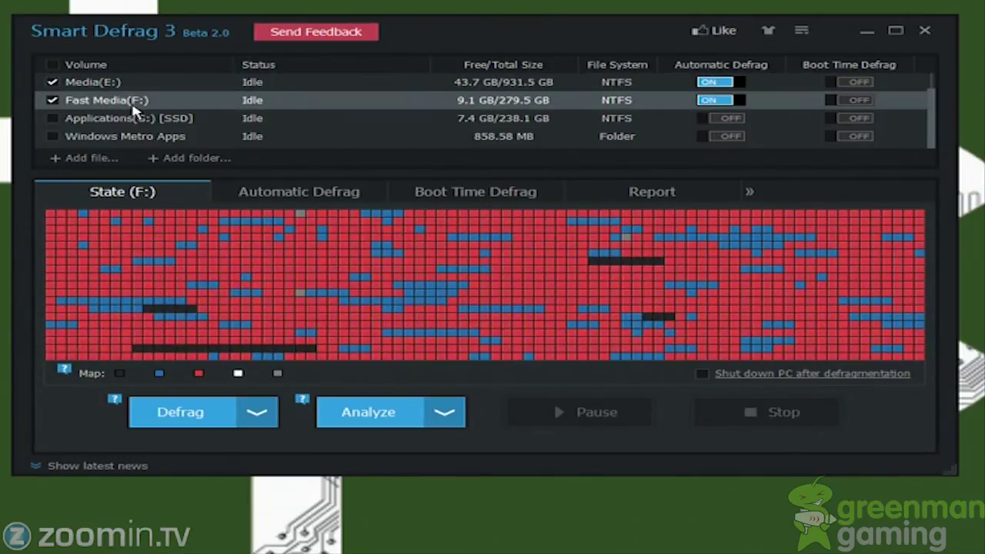
scroll(215, 165, up, 1)
click(103, 100)
click(107, 118)
click(111, 100)
click(140, 118)
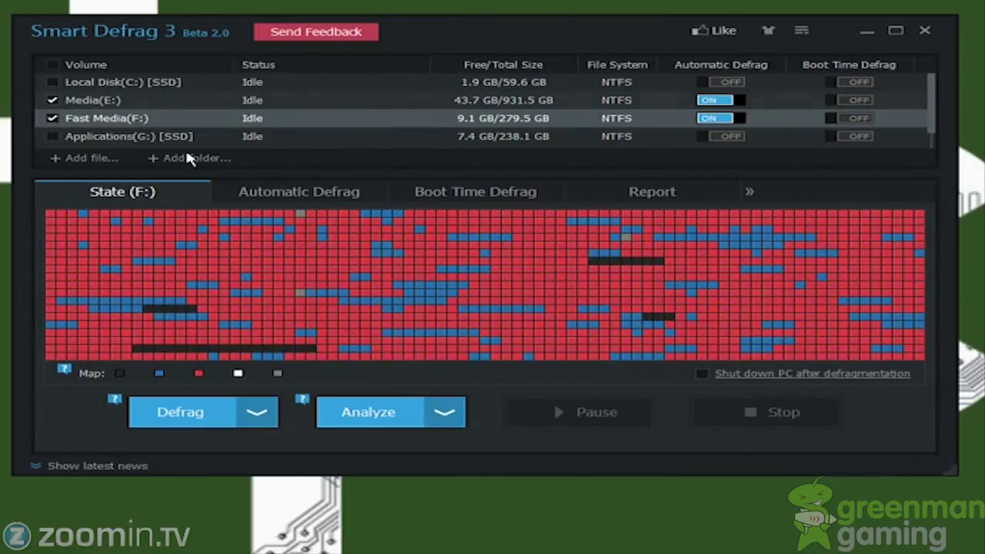
click(163, 103)
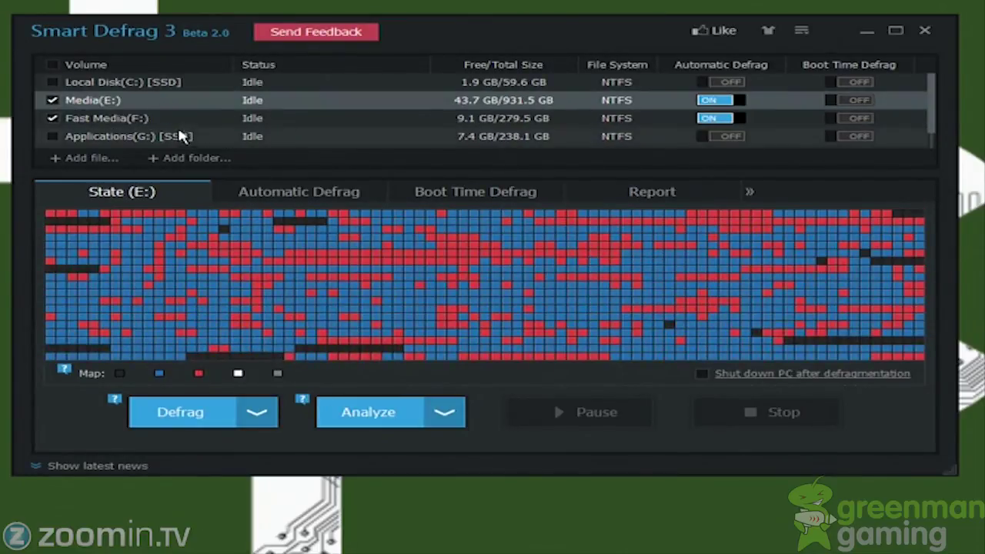
click(166, 119)
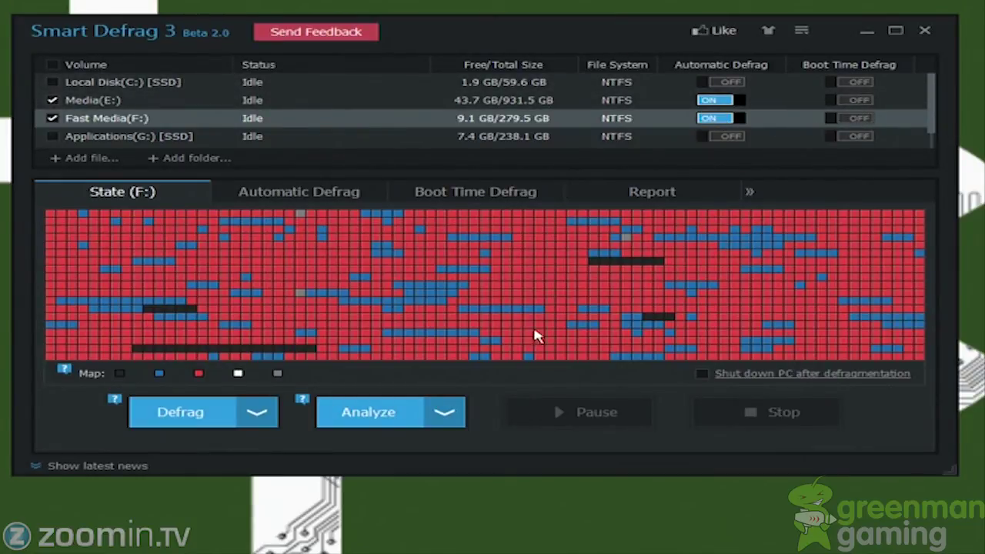
- Review F:'s Automatic Defrag, Boot Time Defrag and Report tabs, then return to its map
click(341, 192)
click(504, 197)
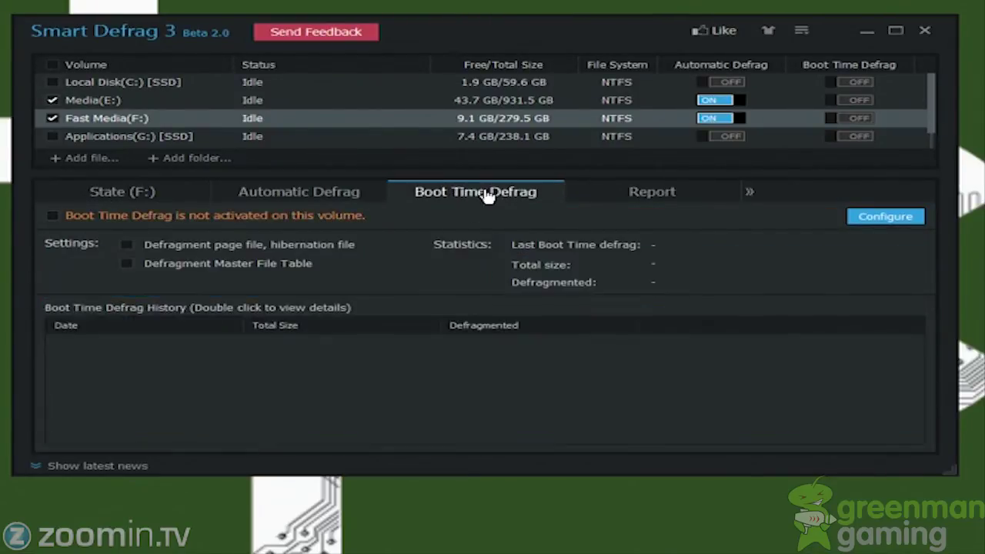
click(638, 191)
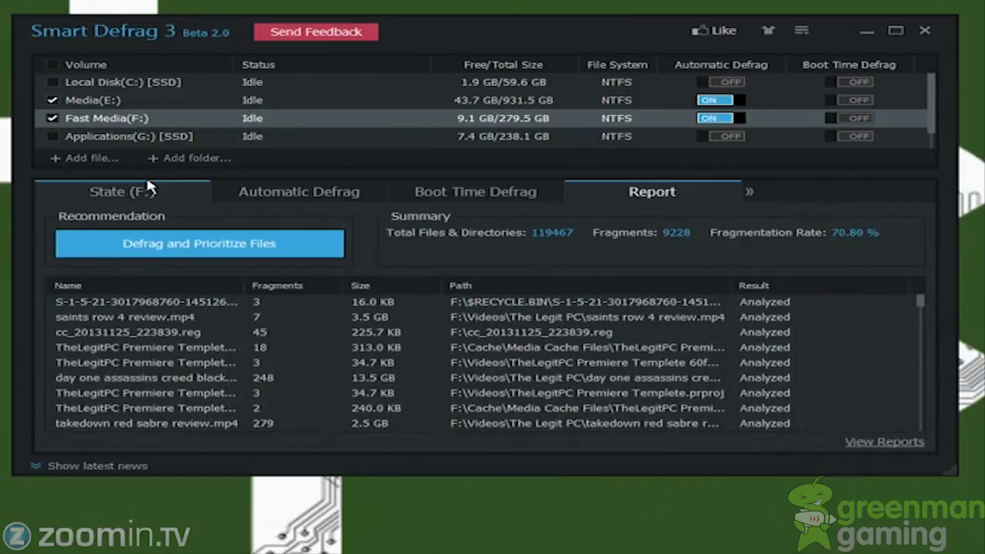
click(158, 194)
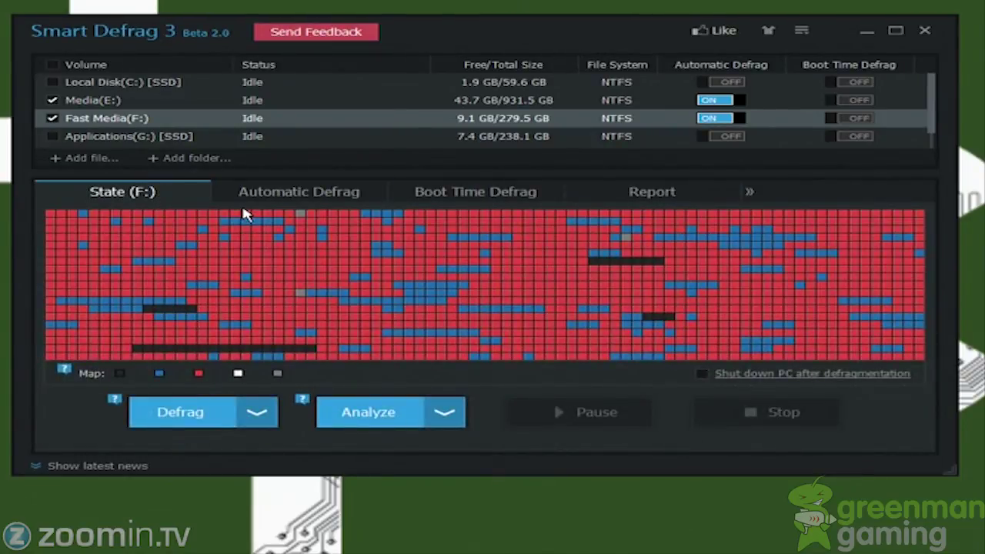